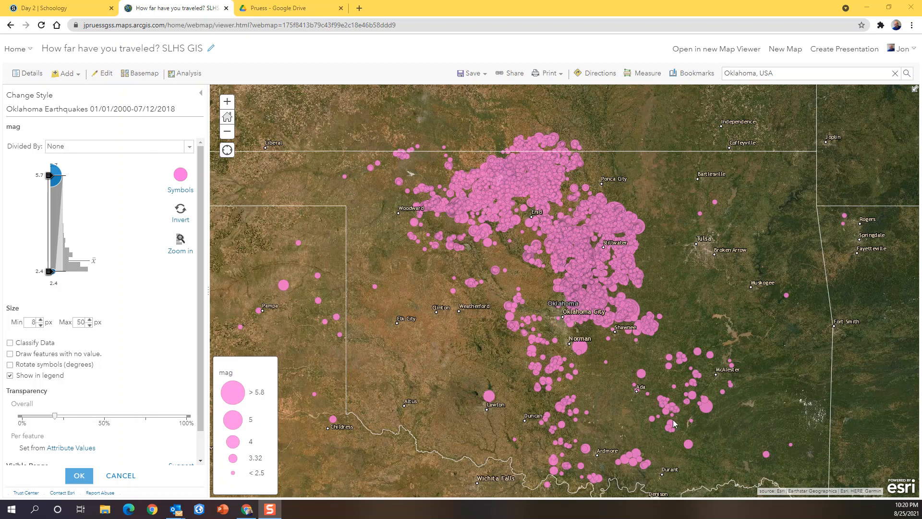
- Apply the Counts and Amounts (Size) style based on mag to the Oklahoma Earthquakes layer
{"action": "left_click", "coordinate": [79, 476]}
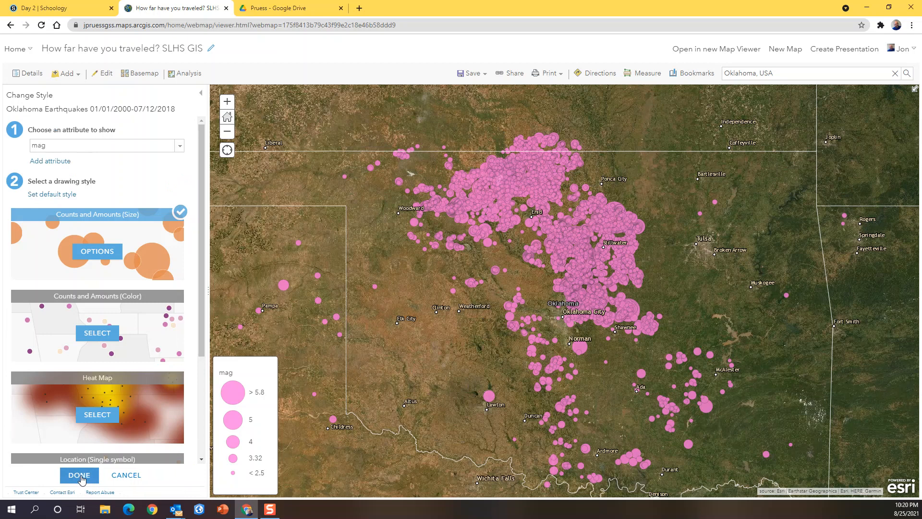
{"action": "left_click", "coordinate": [79, 476]}
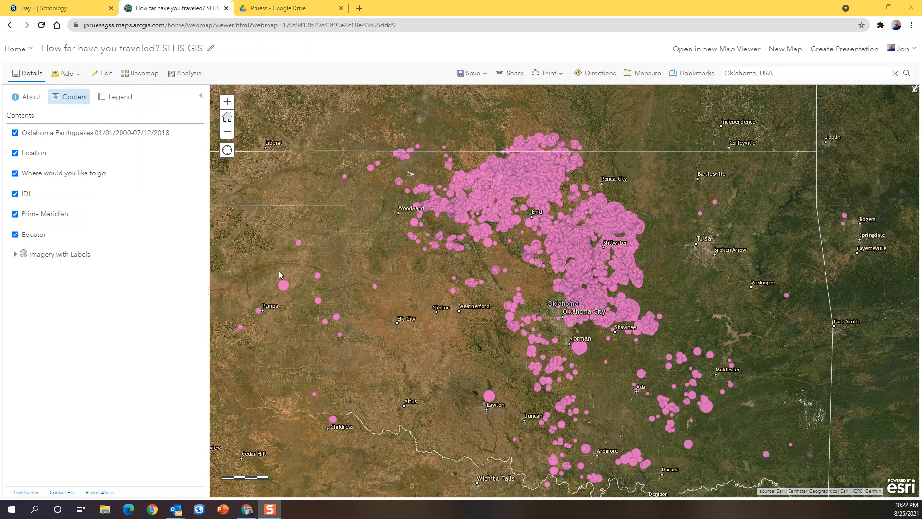
- Restyle the Oklahoma Earthquakes layer with Color and Size, using depth for color and mag for size, and show its legend
{"action": "mouse_move", "coordinate": [50, 145]}
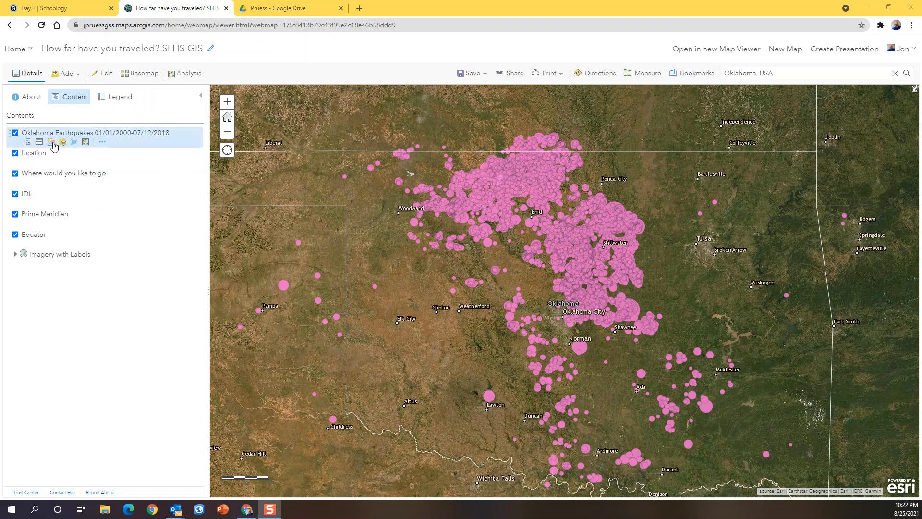
{"action": "left_click", "coordinate": [51, 142]}
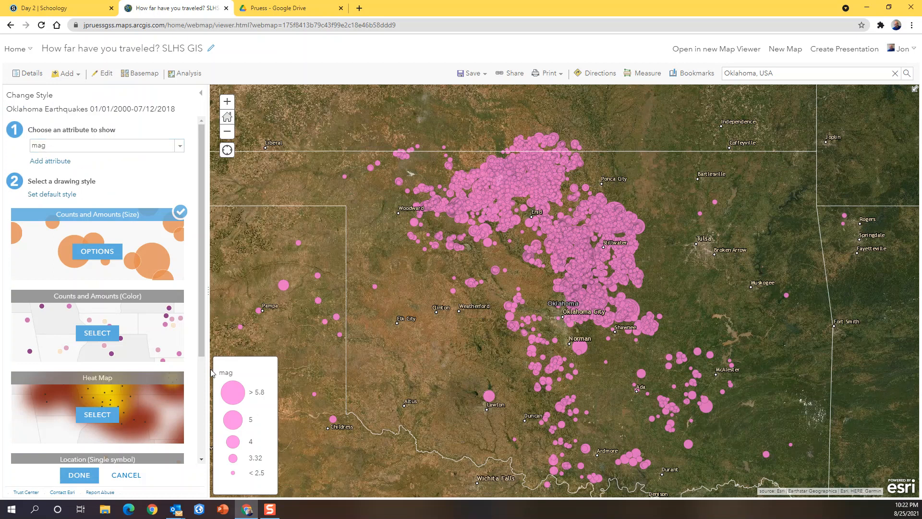
{"action": "left_click", "coordinate": [50, 161]}
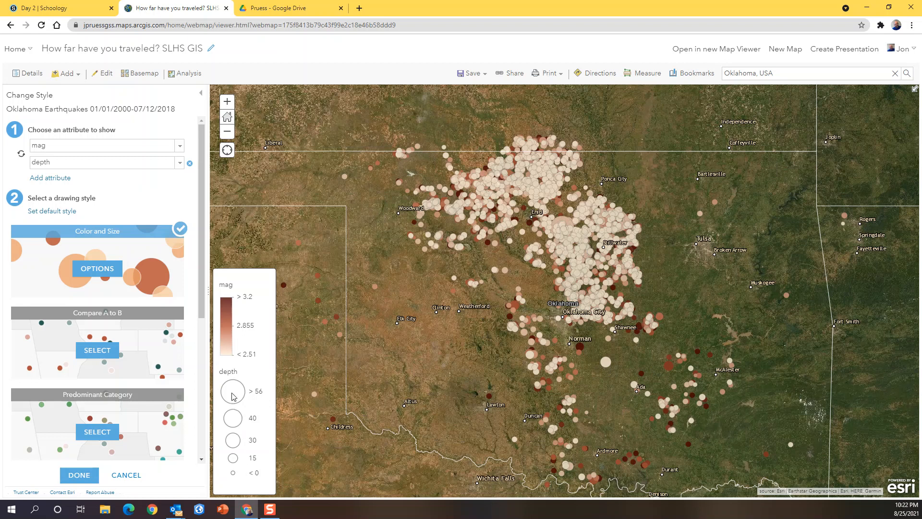
{"action": "left_click", "coordinate": [22, 155]}
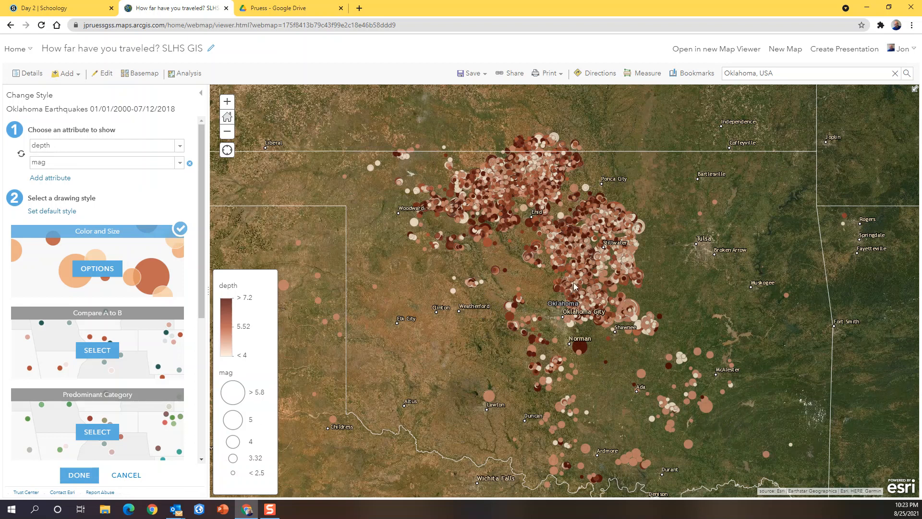
{"action": "scroll", "coordinate": [575, 283], "scroll_direction": "up", "scroll_amount": 2}
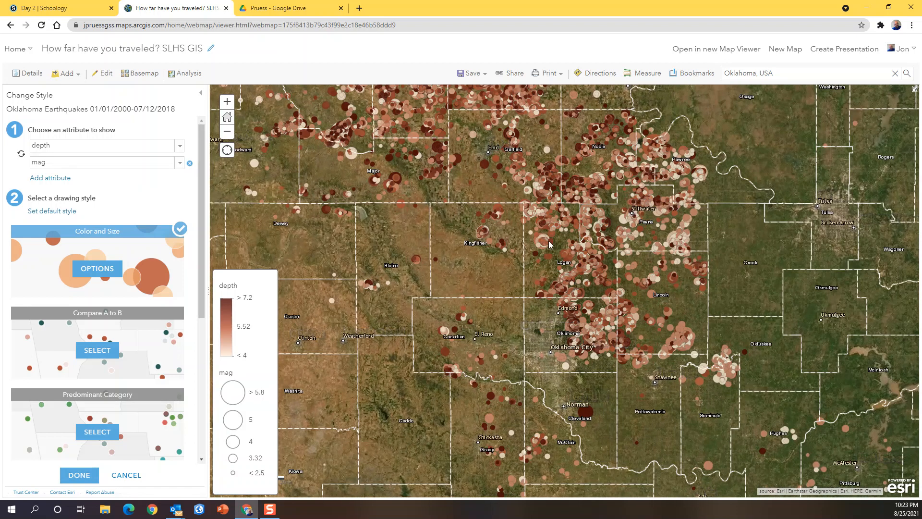
{"action": "scroll", "coordinate": [548, 241], "scroll_direction": "up", "scroll_amount": 1}
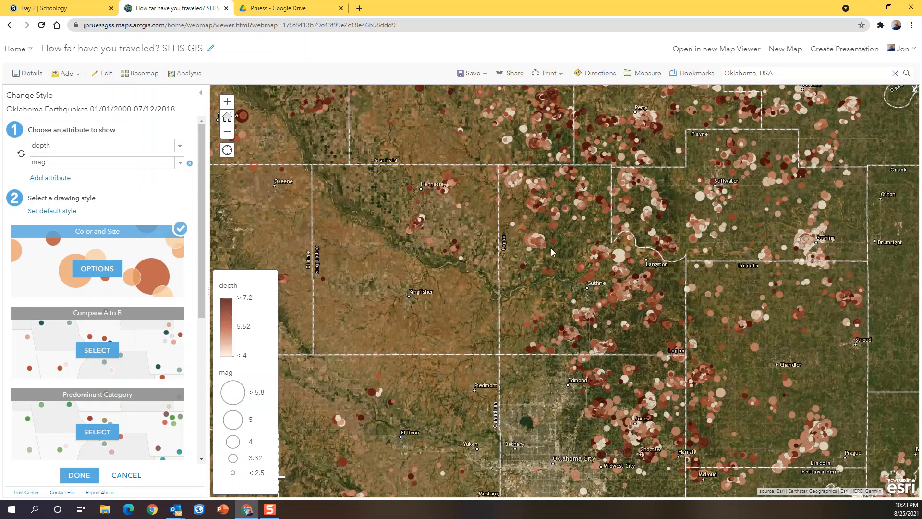
{"action": "left_click_drag", "start_coordinate": [562, 249], "coordinate": [649, 423]}
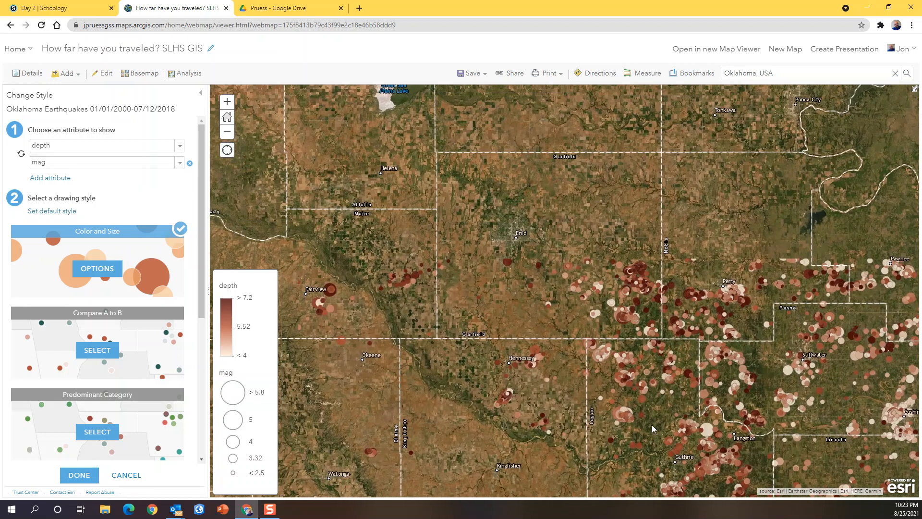
{"action": "left_click_drag", "start_coordinate": [452, 222], "coordinate": [557, 357]}
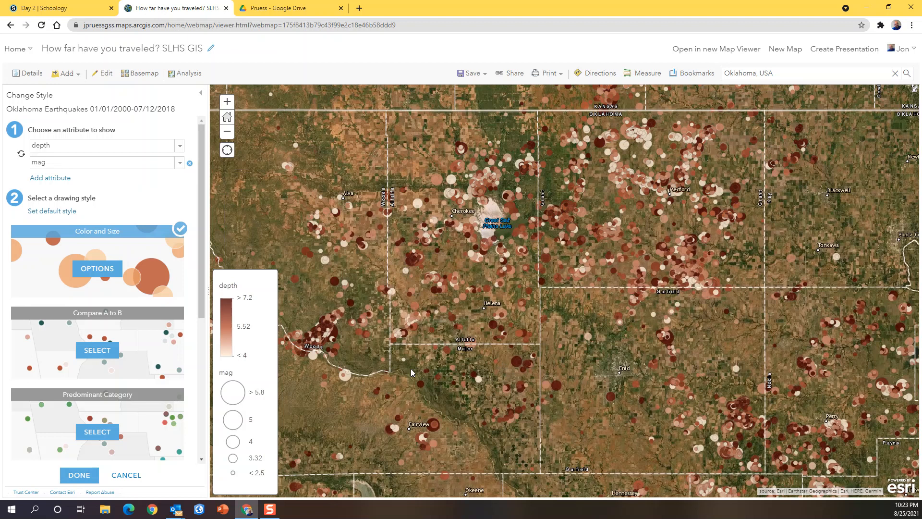
{"action": "left_click", "coordinate": [79, 475]}
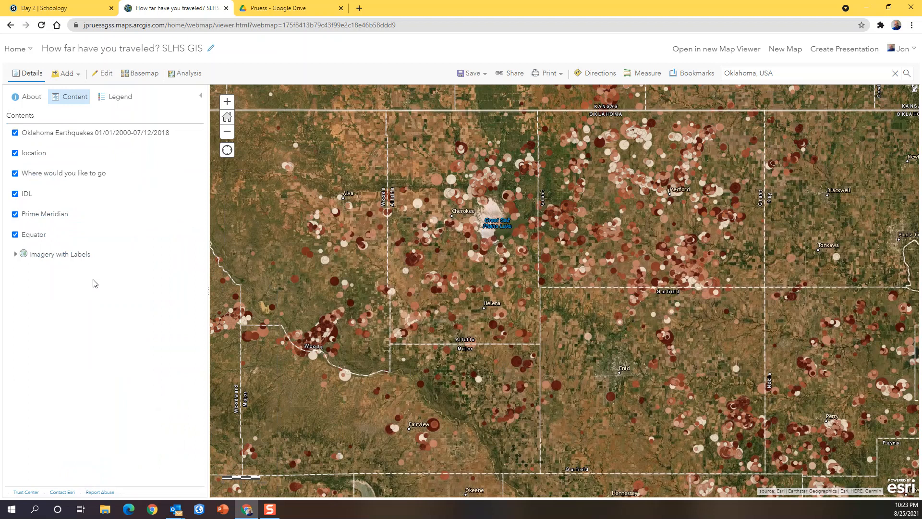
{"action": "mouse_move", "coordinate": [18, 142]}
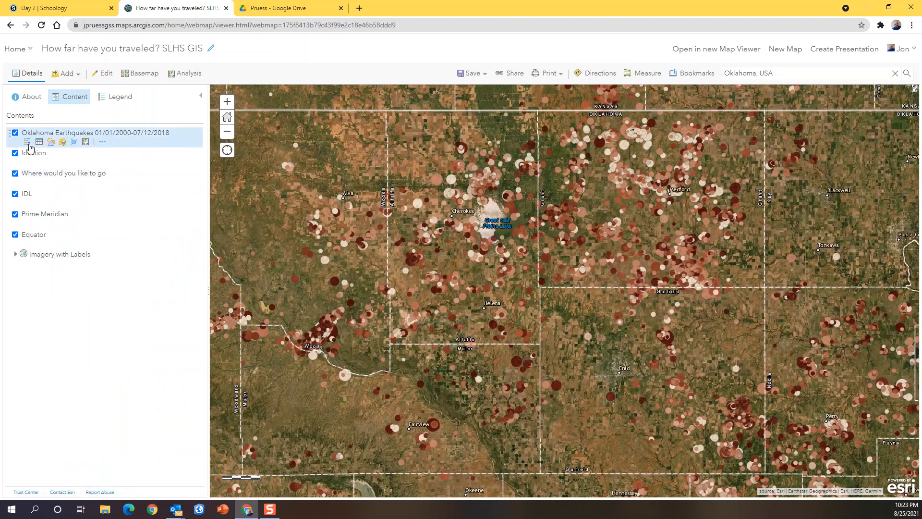
{"action": "left_click", "coordinate": [27, 143]}
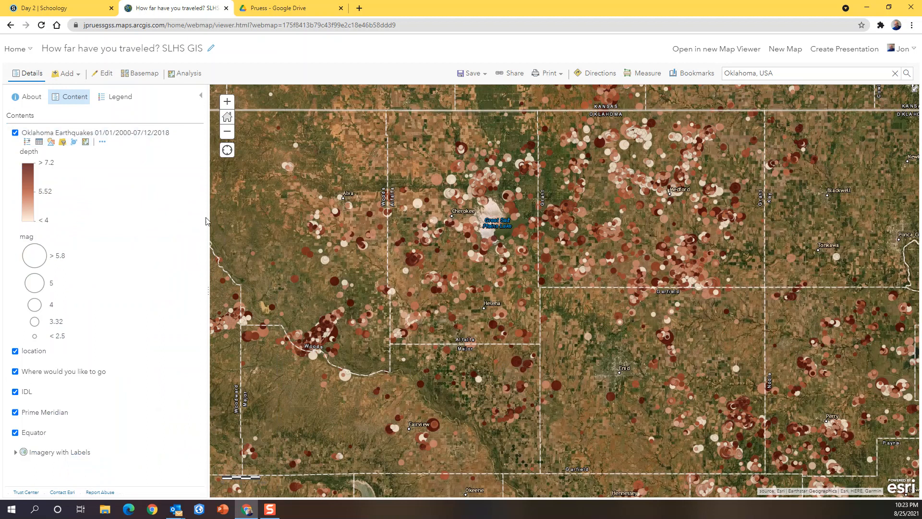
- Bookmark a map view framing the whole Oklahoma earthquake cluster as "Oklahoma Earthquakes"
{"action": "scroll", "coordinate": [542, 236], "scroll_direction": "down", "scroll_amount": 1}
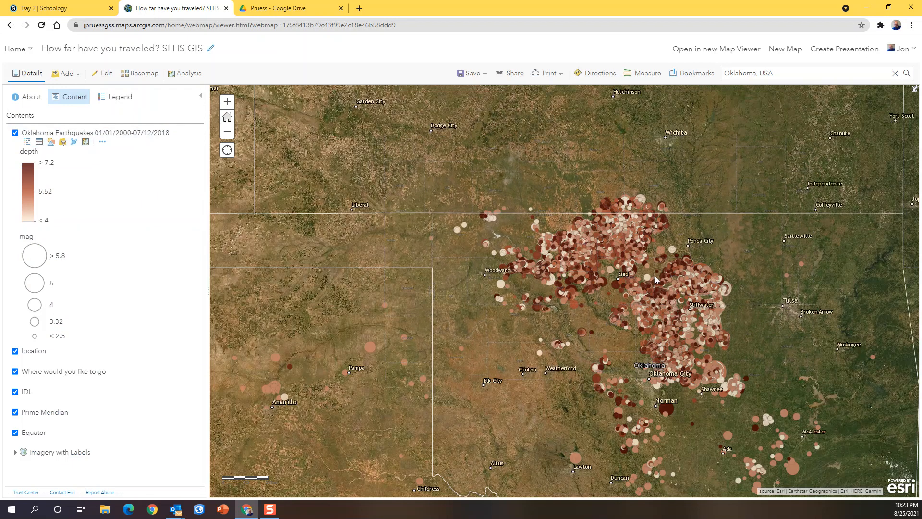
{"action": "left_click_drag", "start_coordinate": [644, 295], "coordinate": [582, 239]}
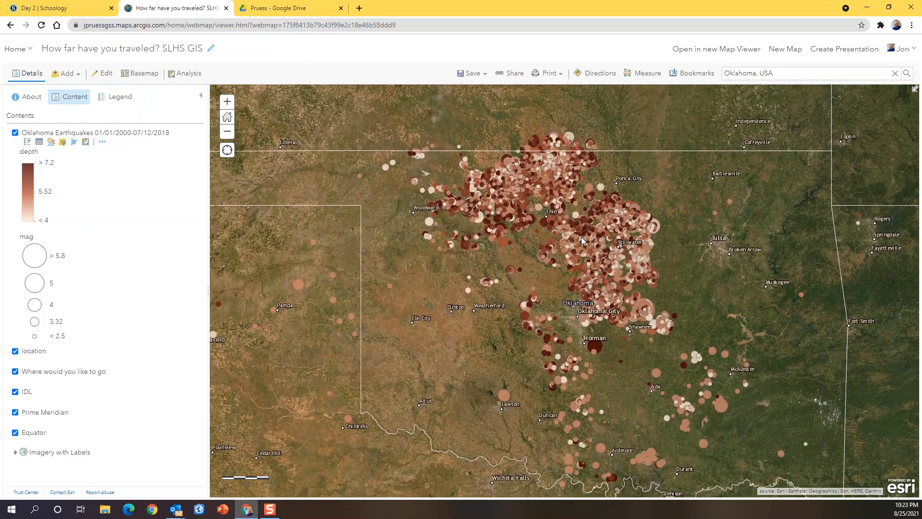
{"action": "left_click", "coordinate": [704, 75]}
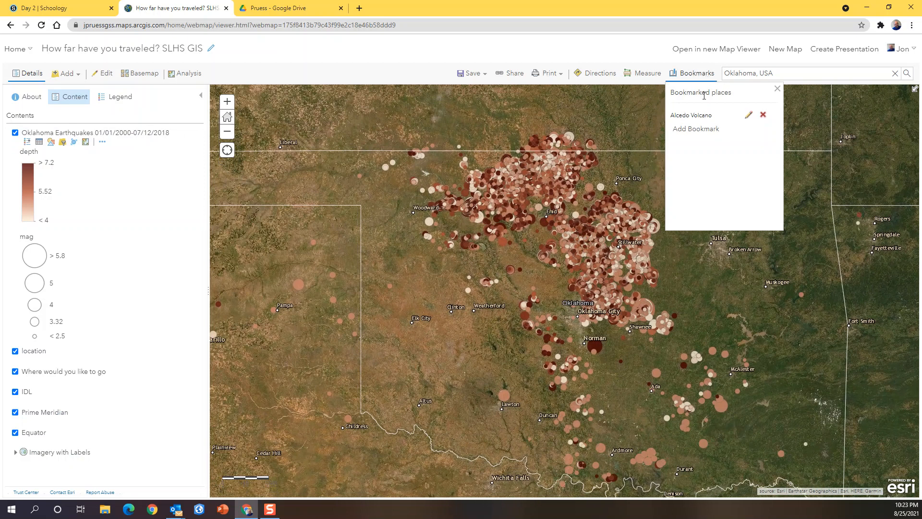
{"action": "left_click", "coordinate": [703, 130]}
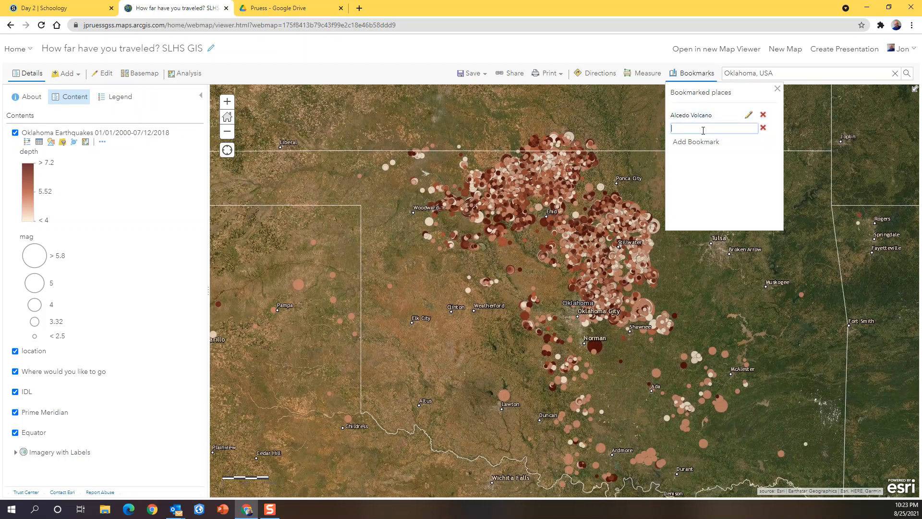
{"action": "type", "text": "Oklahoma Earthquakes"}
{"action": "key", "text": "Return"}
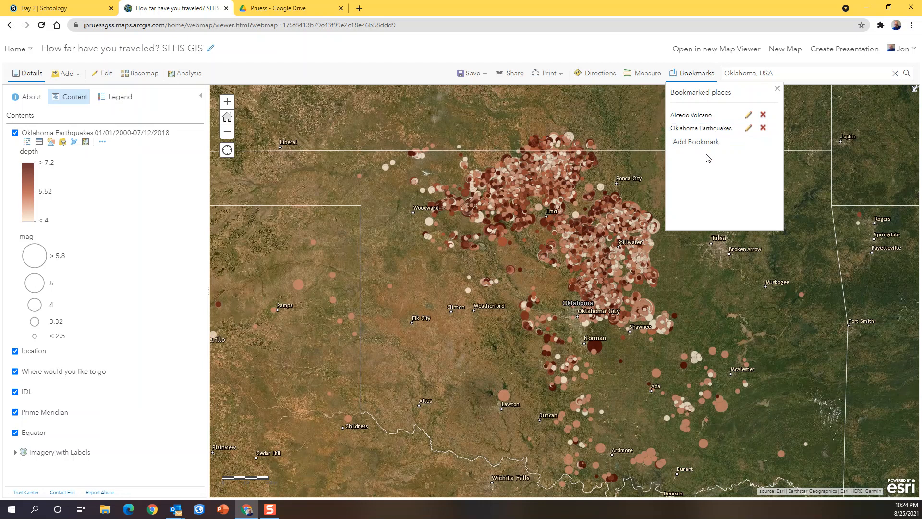
{"action": "left_click", "coordinate": [777, 89]}
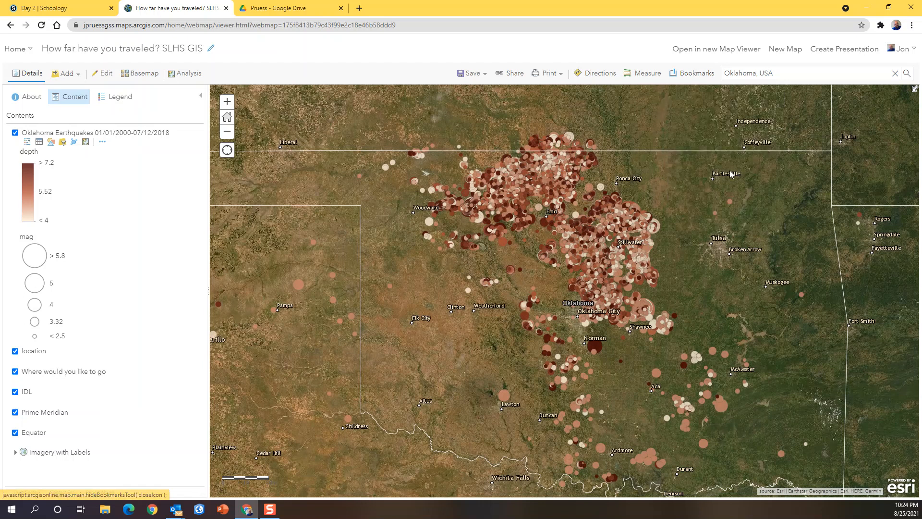
- Test the Oklahoma Earthquakes bookmark by moving the map east to Kentucky and Tennessee and returning through the bookmark
{"action": "left_click_drag", "start_coordinate": [624, 278], "coordinate": [57, 330]}
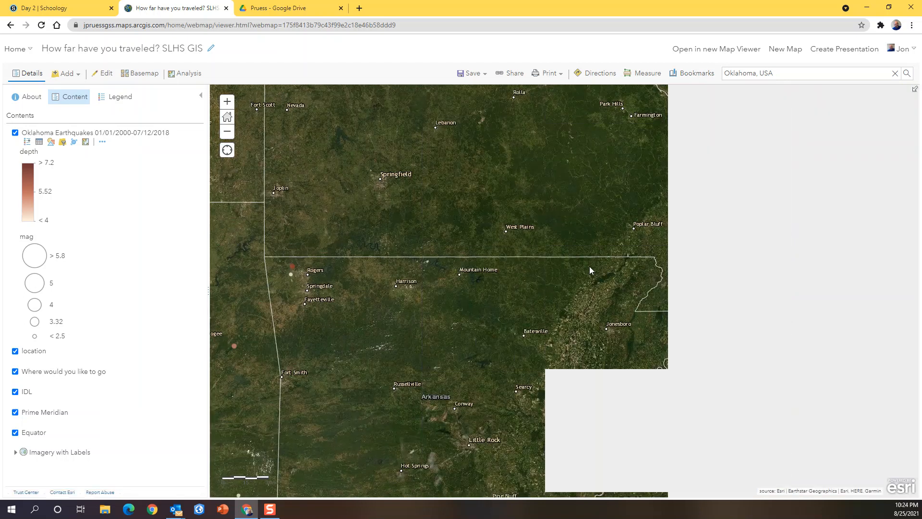
{"action": "left_click_drag", "start_coordinate": [662, 274], "coordinate": [157, 331]}
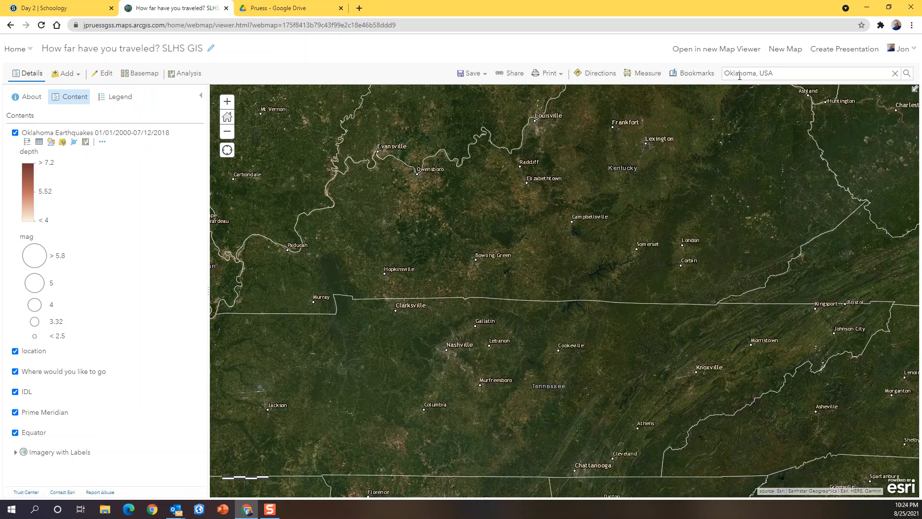
{"action": "left_click", "coordinate": [702, 78]}
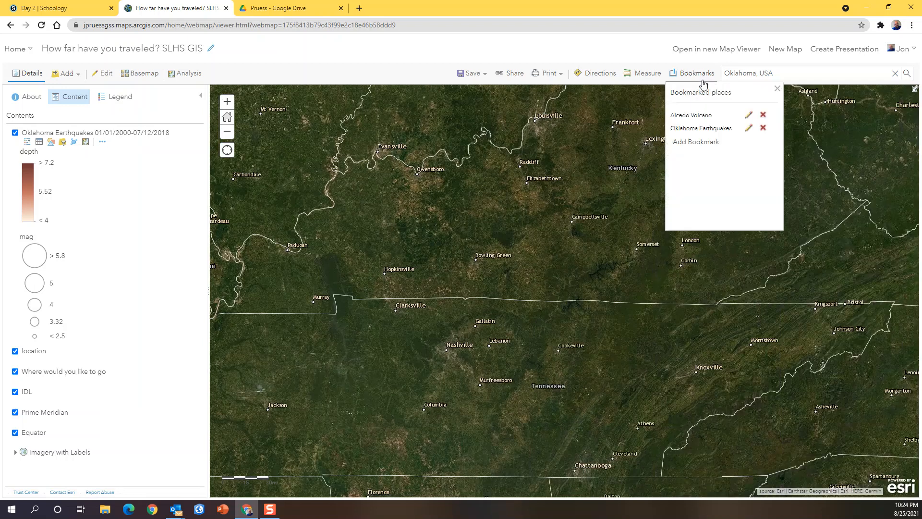
{"action": "left_click", "coordinate": [700, 128]}
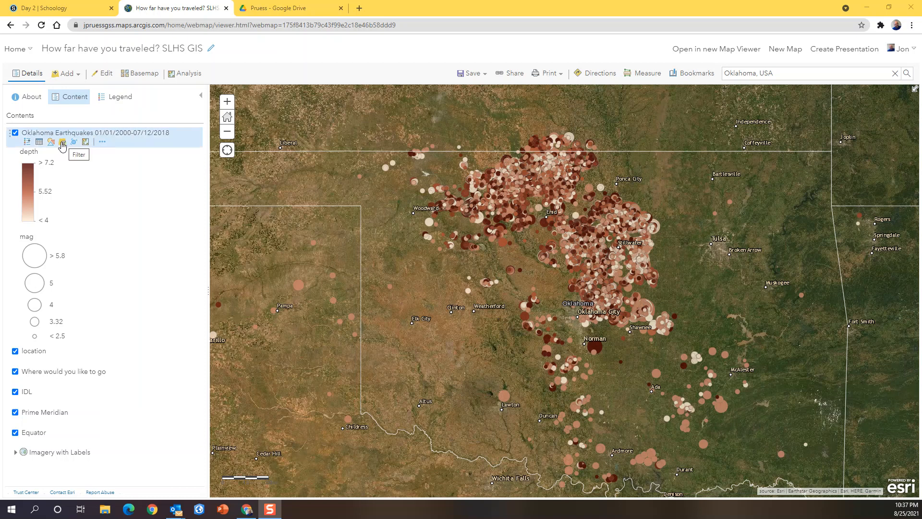
- Start a filter on the Oklahoma Earthquakes layer with the field mag and the condition "is greater than"
{"action": "left_click", "coordinate": [63, 145]}
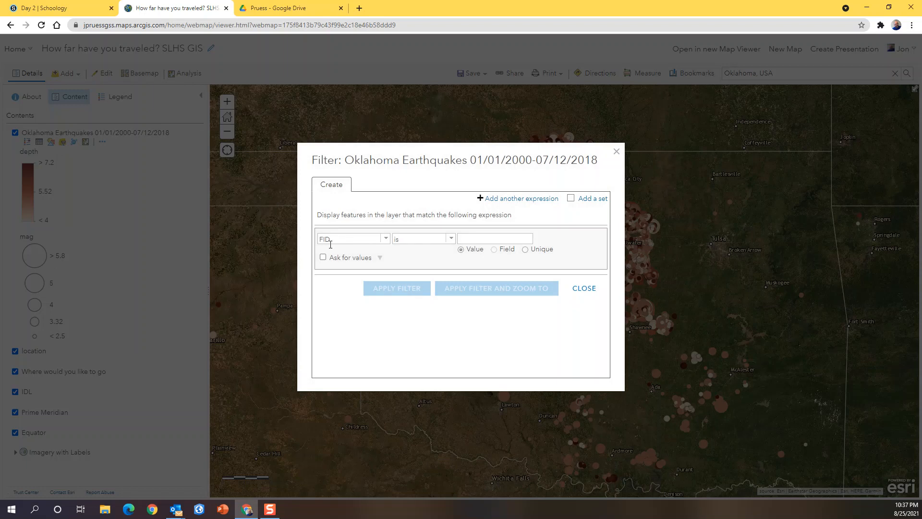
{"action": "left_click", "coordinate": [386, 243]}
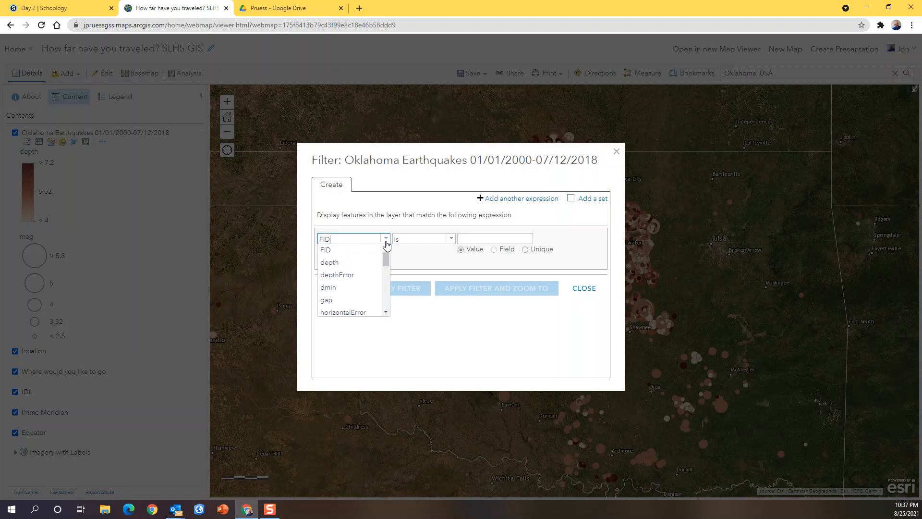
{"action": "left_click_drag", "start_coordinate": [386, 262], "coordinate": [388, 276]}
{"action": "left_click", "coordinate": [333, 294]}
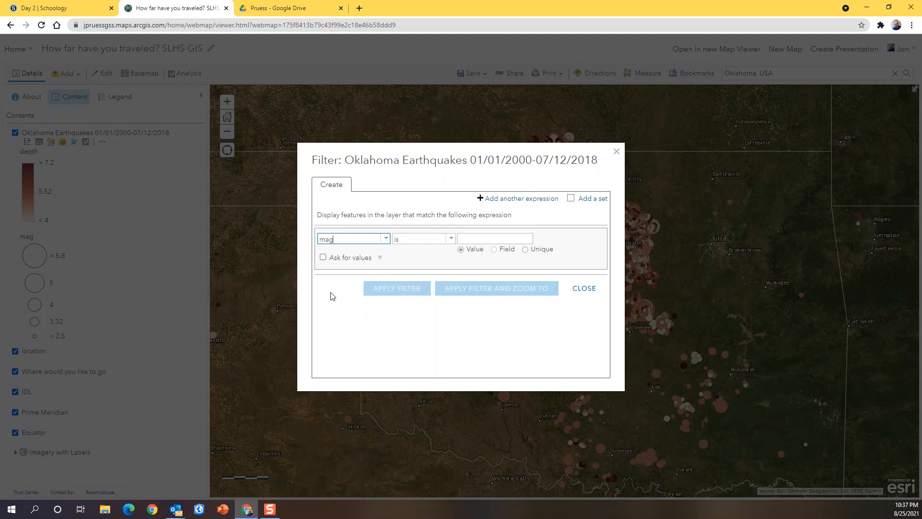
{"action": "left_click", "coordinate": [451, 239]}
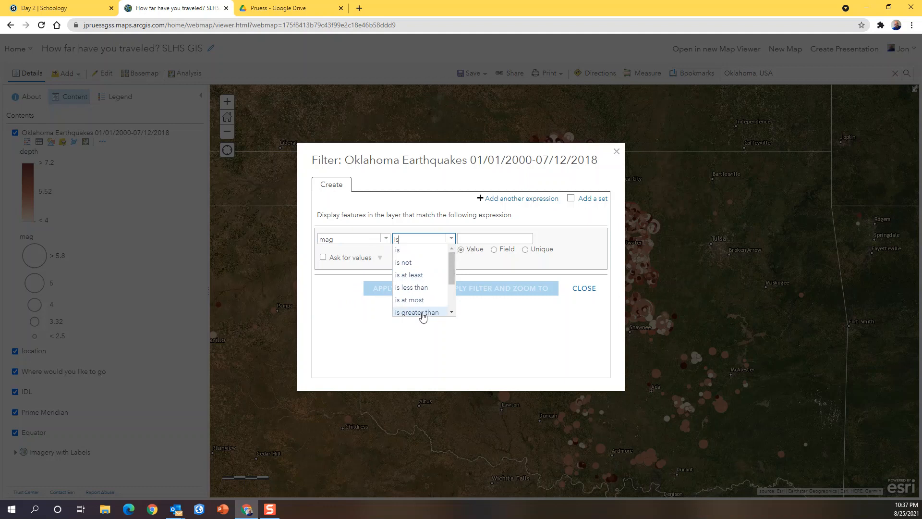
{"action": "left_click", "coordinate": [422, 312]}
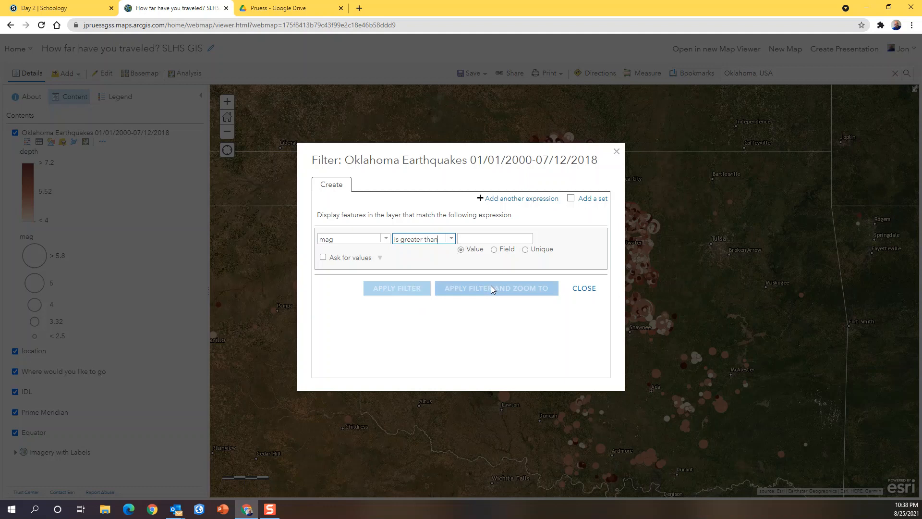
- Choose 3 from the unique magnitude values as the filter's threshold and apply the filter
{"action": "left_click", "coordinate": [476, 238]}
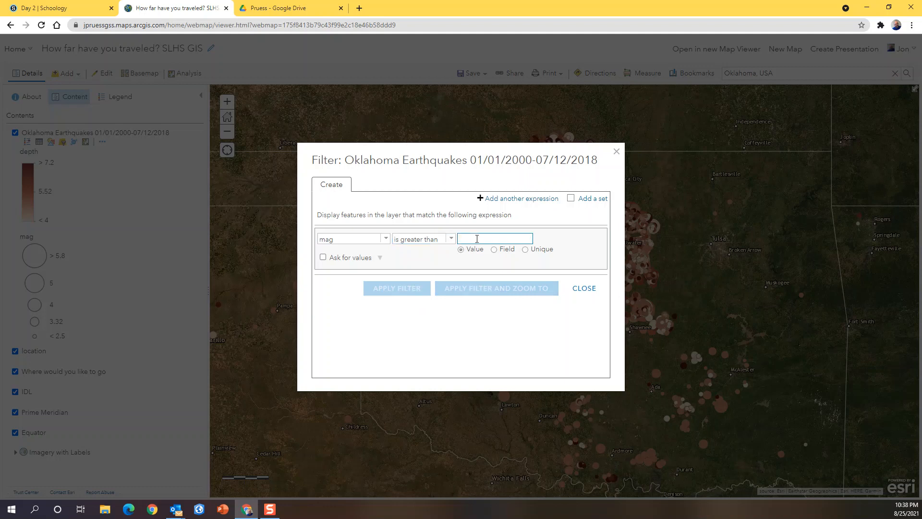
{"action": "left_click", "coordinate": [525, 250]}
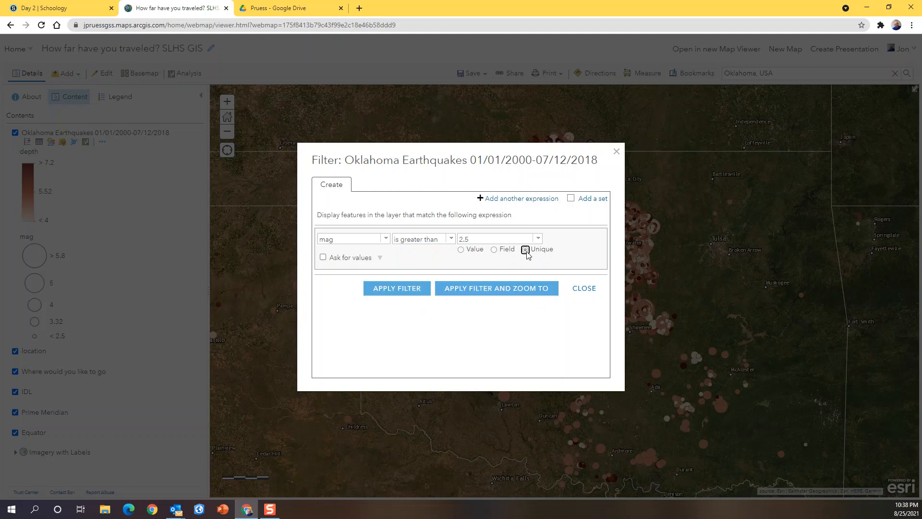
{"action": "left_click", "coordinate": [539, 241]}
{"action": "left_click", "coordinate": [538, 240]}
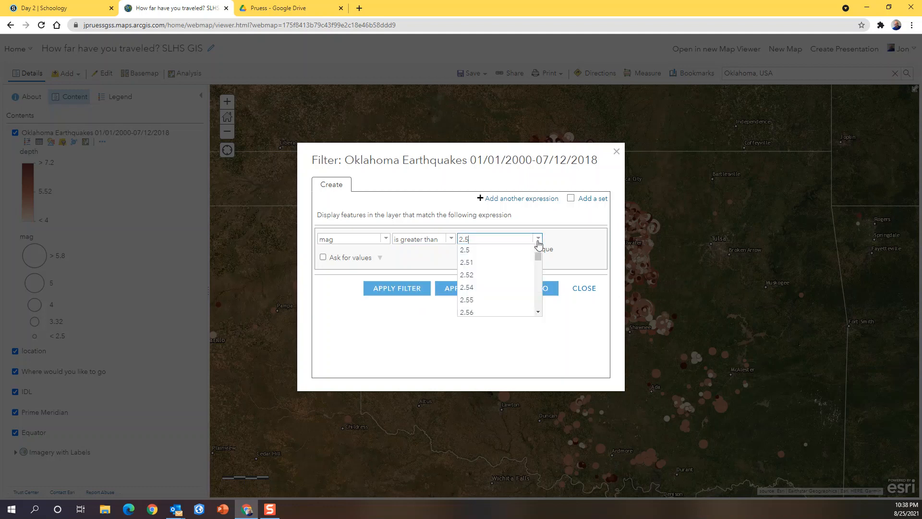
{"action": "left_click_drag", "start_coordinate": [540, 263], "coordinate": [540, 288]}
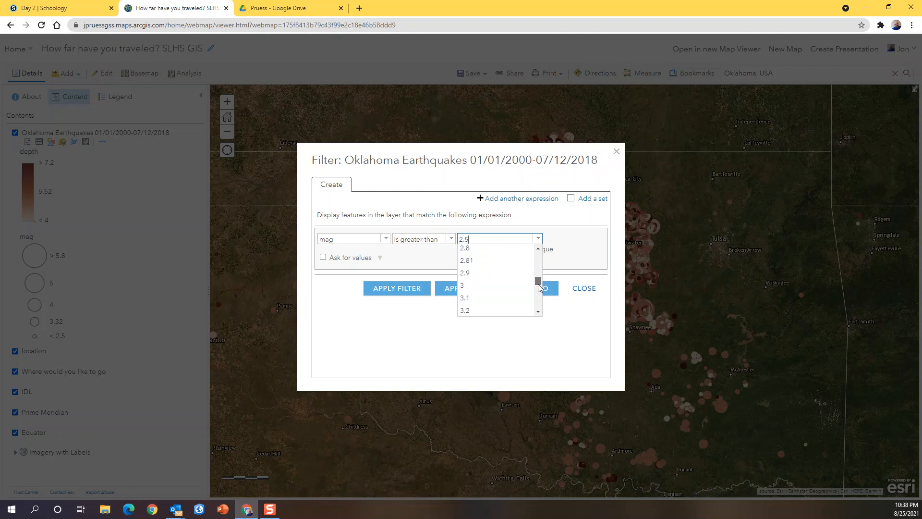
{"action": "left_click", "coordinate": [480, 292]}
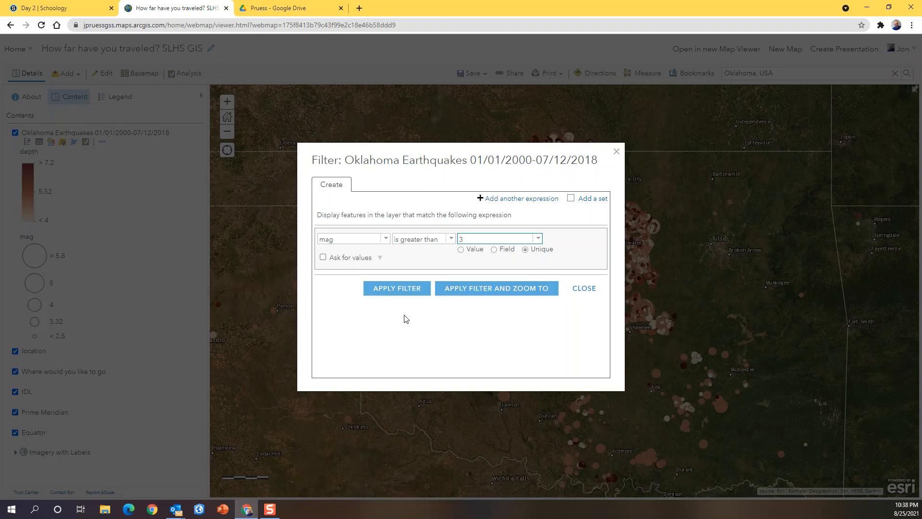
{"action": "left_click", "coordinate": [402, 292]}
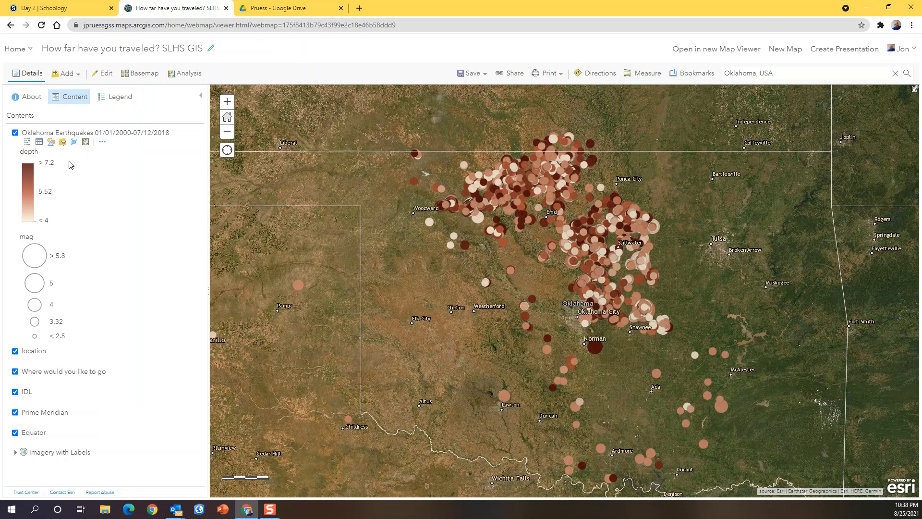
- Add a second expression to the Oklahoma Earthquakes layer's filter with the field depth and the condition "is greater than"
{"action": "left_click", "coordinate": [63, 142]}
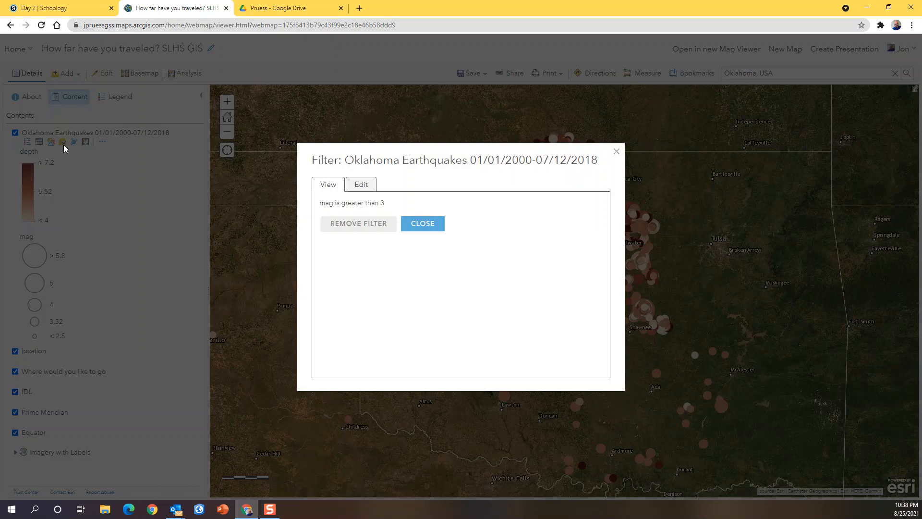
{"action": "left_click", "coordinate": [362, 187]}
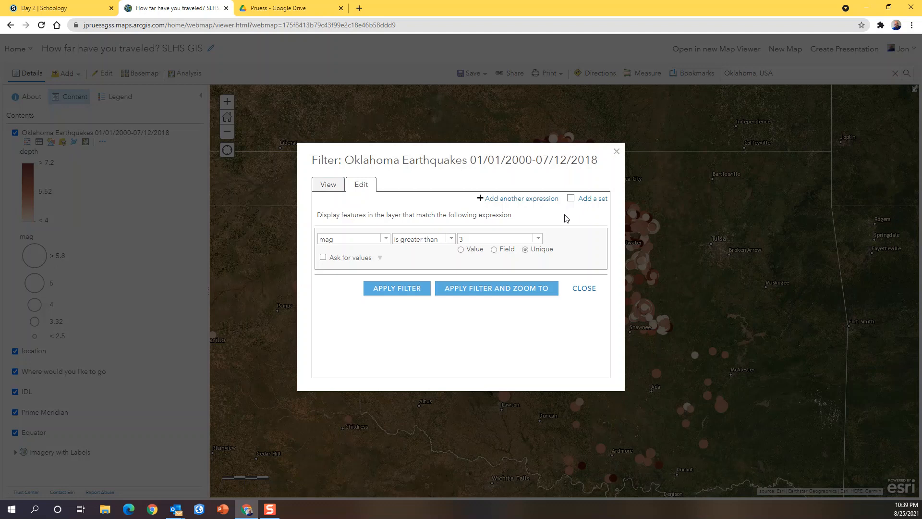
{"action": "left_click", "coordinate": [519, 203]}
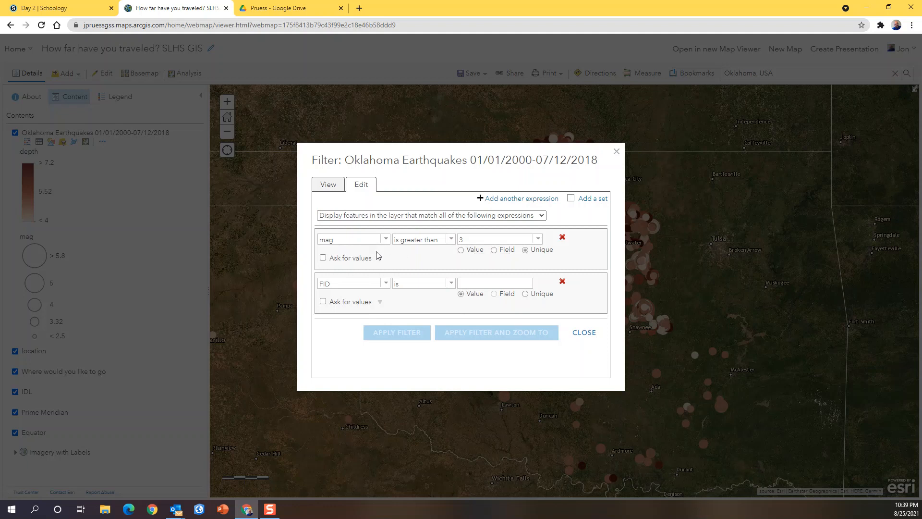
{"action": "left_click", "coordinate": [386, 284]}
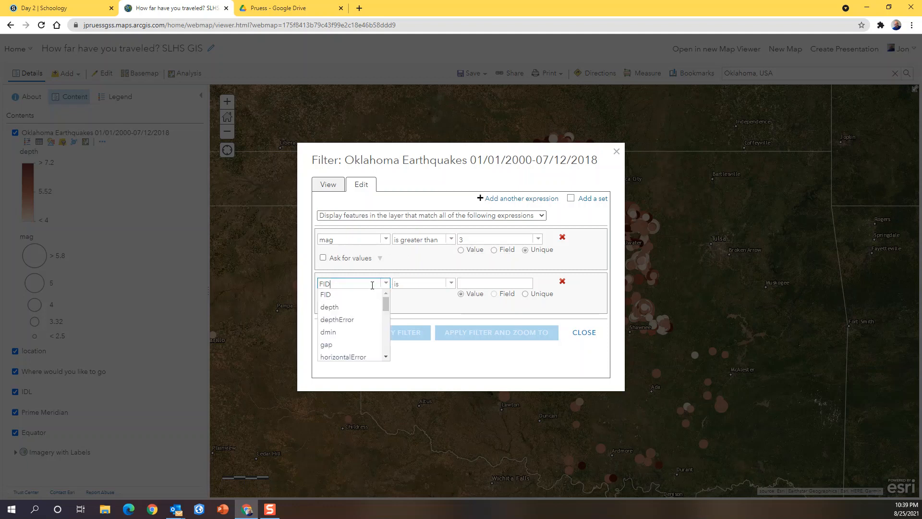
{"action": "left_click", "coordinate": [335, 307]}
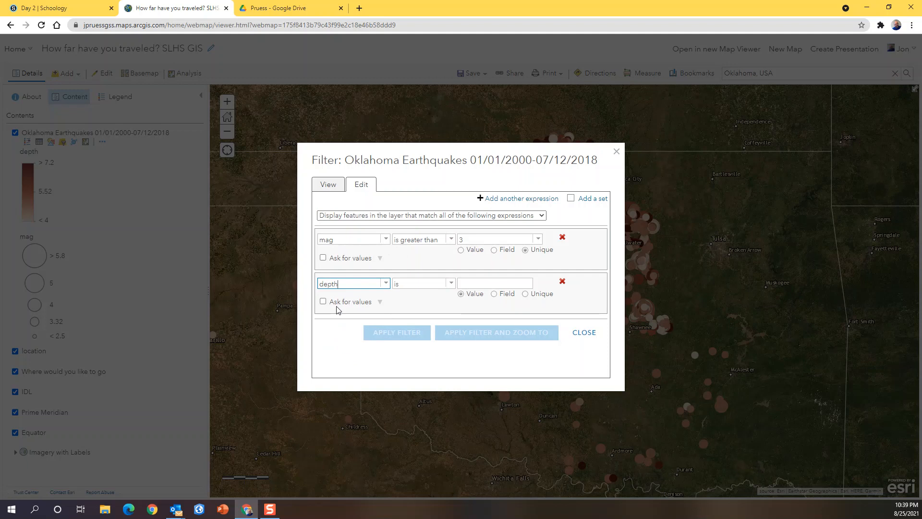
{"action": "left_click", "coordinate": [451, 286]}
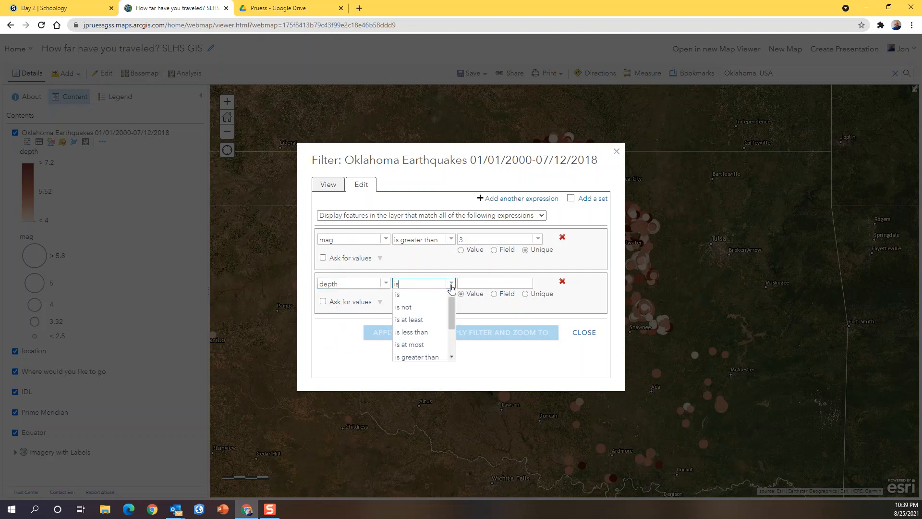
{"action": "left_click", "coordinate": [422, 357]}
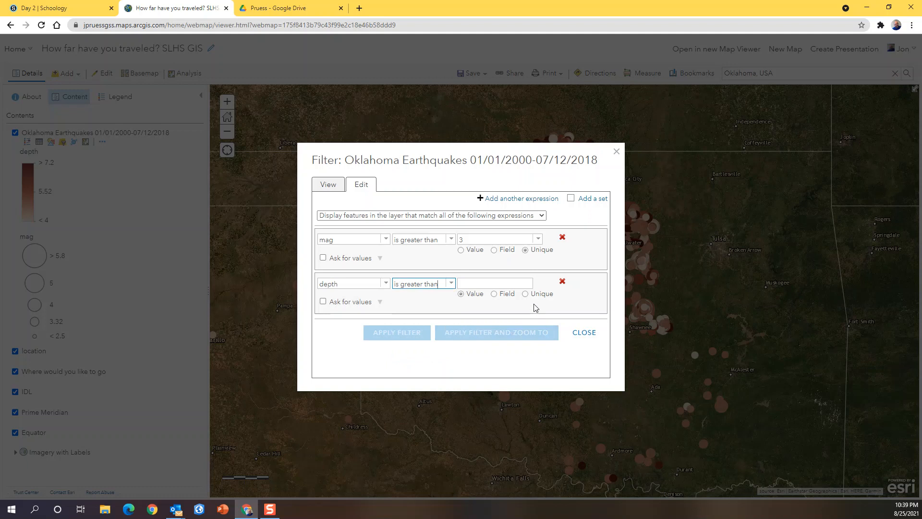
- Try to choose the depth threshold from the field's unique values
{"action": "left_click", "coordinate": [525, 294]}
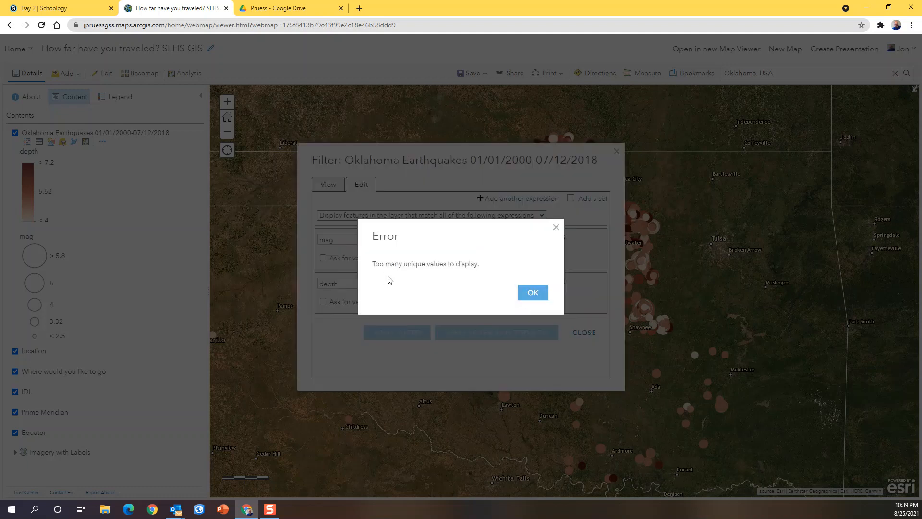
{"action": "left_click", "coordinate": [543, 295]}
{"action": "left_click", "coordinate": [540, 294]}
{"action": "left_click", "coordinate": [540, 294]}
{"action": "left_click", "coordinate": [461, 294]}
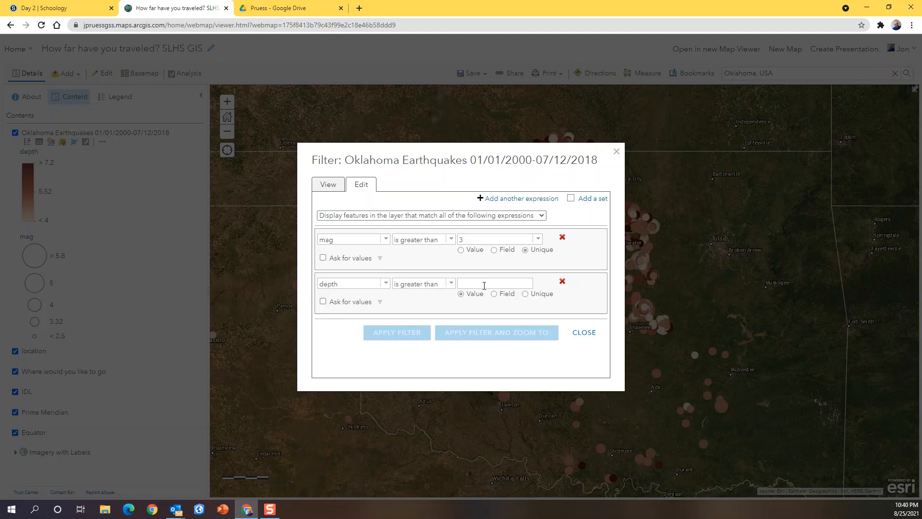
- Set the depth expression's value to 5 and apply the combined magnitude and depth filter
{"action": "left_click", "coordinate": [485, 284]}
{"action": "type", "text": "5"}
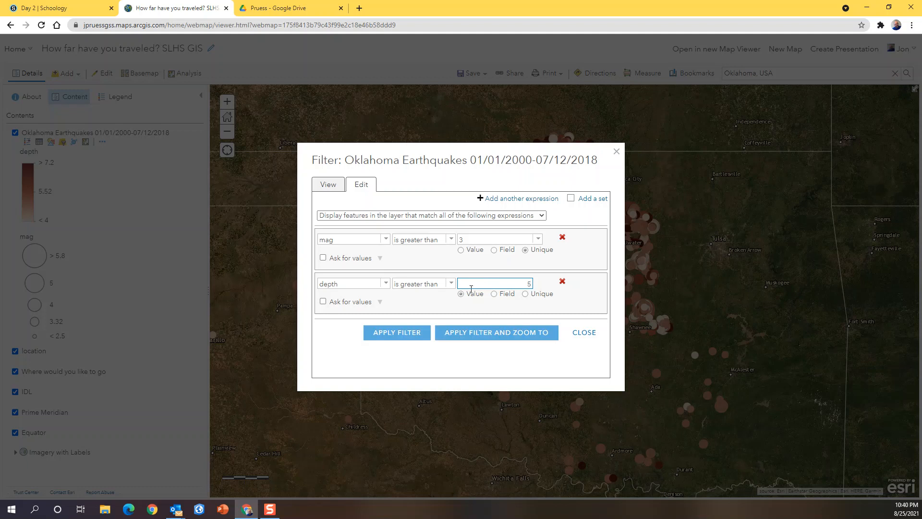
{"action": "left_click", "coordinate": [388, 339]}
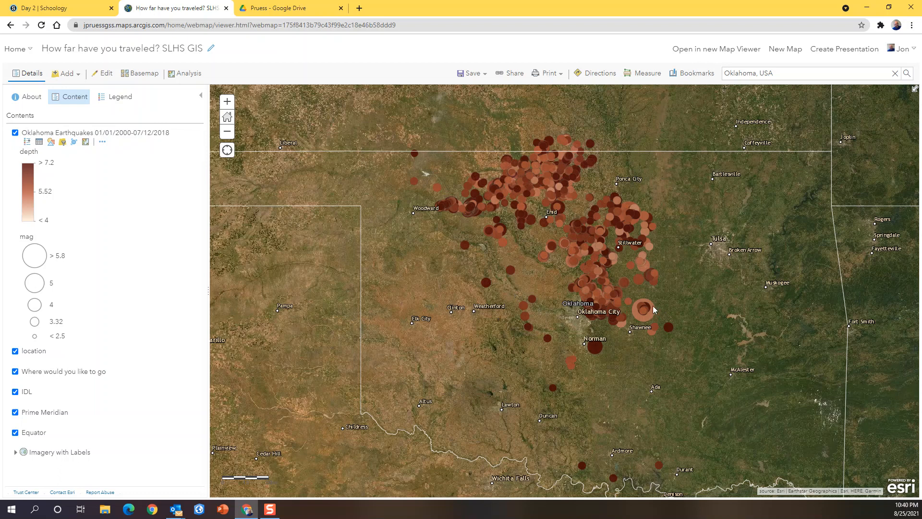
- Show the attribute table of the Oklahoma Earthquakes layer and enlarge it to examine the filtered records, then shrink it again
{"action": "left_click", "coordinate": [39, 143]}
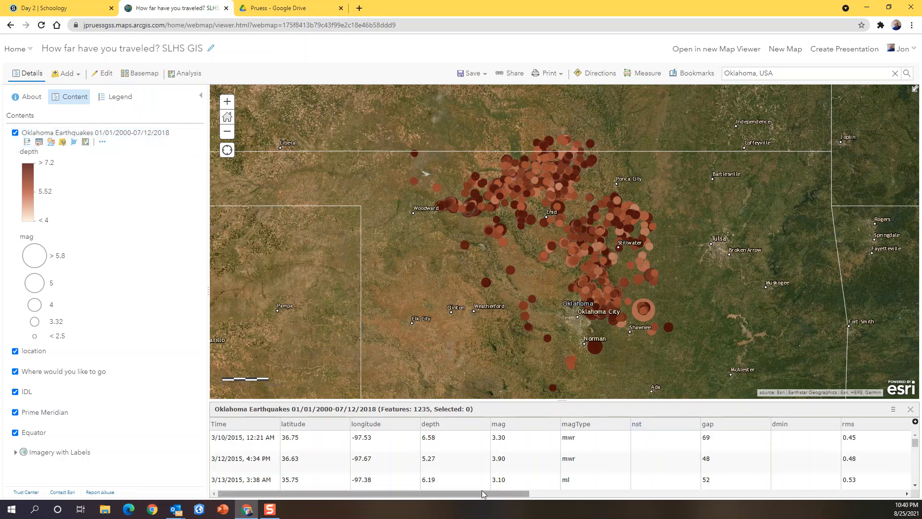
{"action": "scroll", "coordinate": [476, 453], "scroll_direction": "down", "scroll_amount": 1}
{"action": "scroll", "coordinate": [476, 454], "scroll_direction": "up", "scroll_amount": 1}
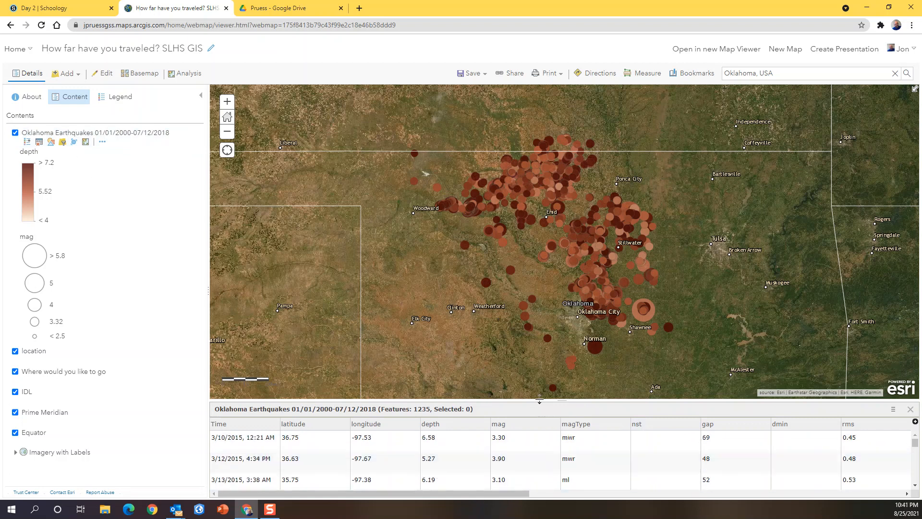
{"action": "left_click_drag", "start_coordinate": [539, 400], "coordinate": [524, 189]}
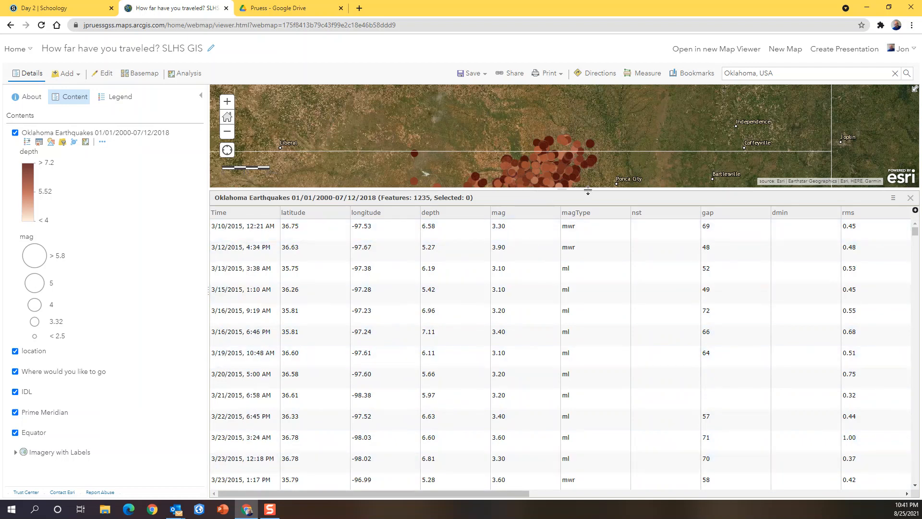
{"action": "left_click_drag", "start_coordinate": [590, 191], "coordinate": [575, 360]}
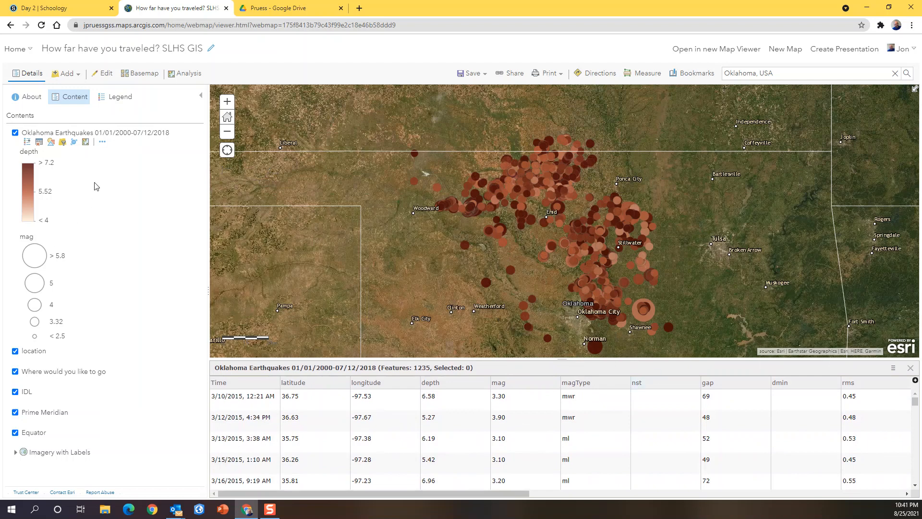
- Open the Oklahoma Earthquakes layer's item details and review its description, tags, credits and terms of use
{"action": "left_click", "coordinate": [102, 143]}
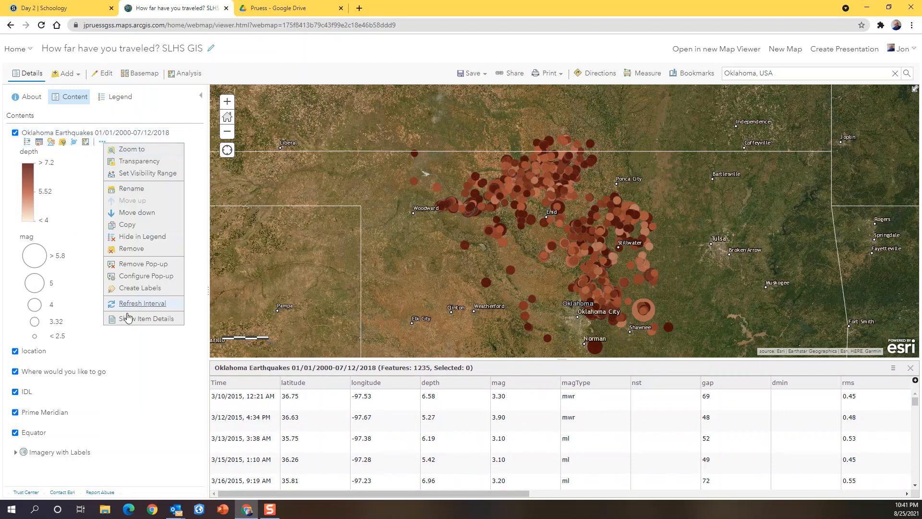
{"action": "left_click", "coordinate": [146, 319]}
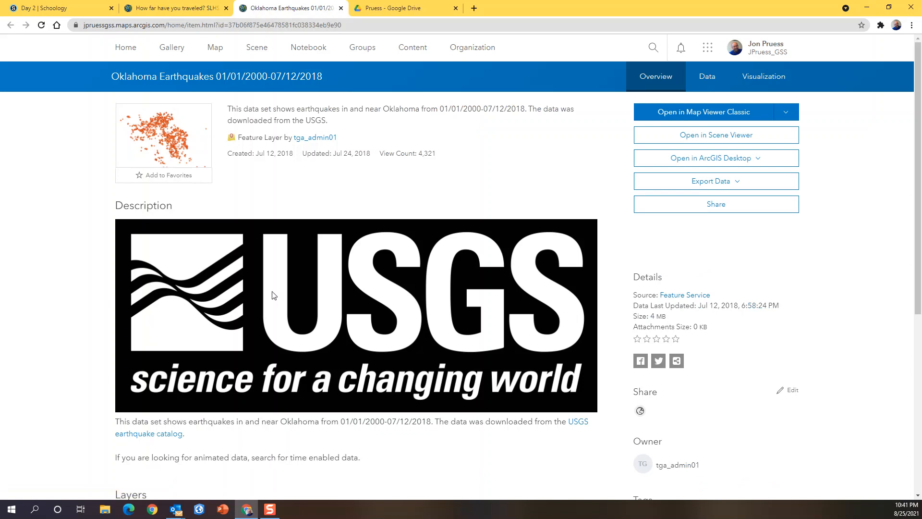
{"action": "scroll", "coordinate": [271, 295], "scroll_direction": "down", "scroll_amount": 4}
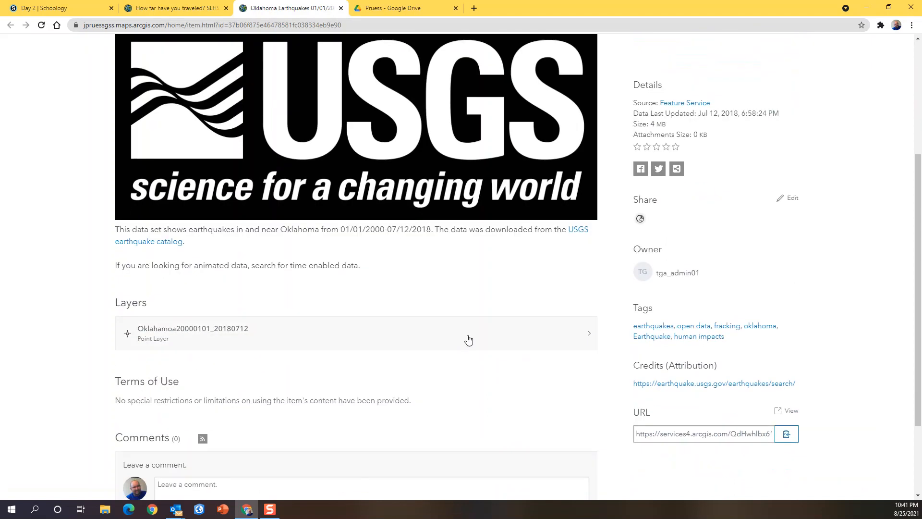
{"action": "scroll", "coordinate": [468, 340], "scroll_direction": "down", "scroll_amount": 1}
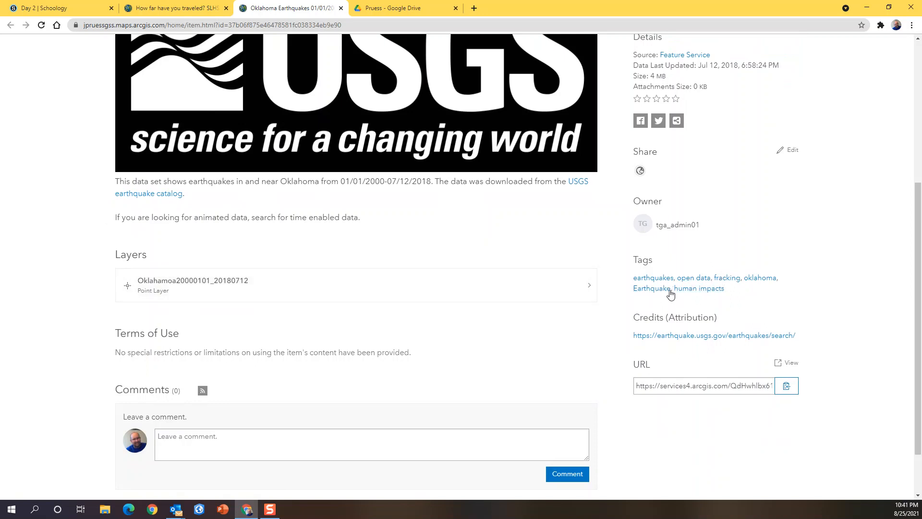
{"action": "scroll", "coordinate": [441, 292], "scroll_direction": "down", "scroll_amount": 2}
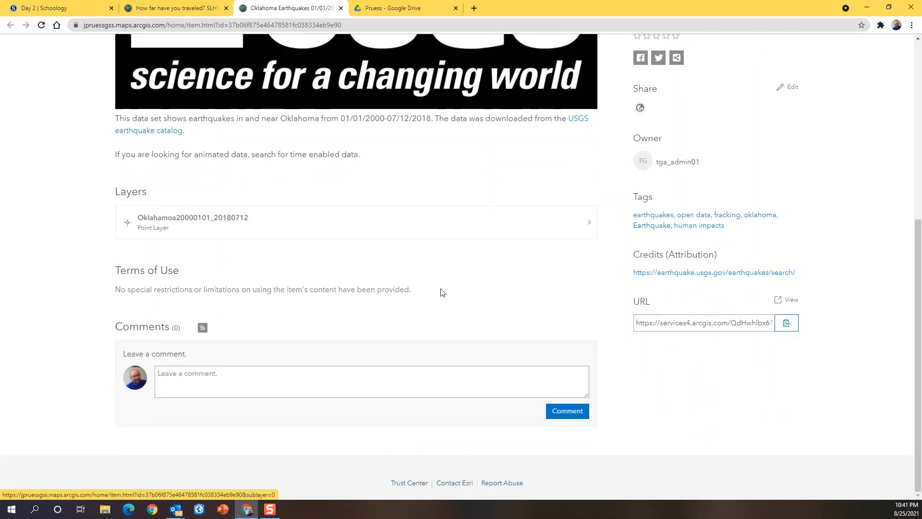
{"action": "scroll", "coordinate": [442, 292], "scroll_direction": "up", "scroll_amount": 6}
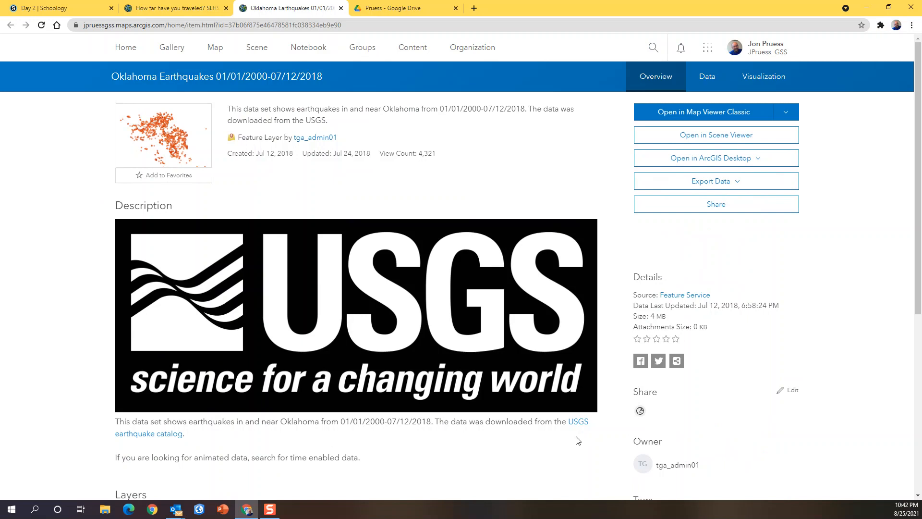
- Follow the description's link to the USGS earthquake catalog, look over its magnitude, date and region search options, and close the page
{"action": "left_click", "coordinate": [580, 424]}
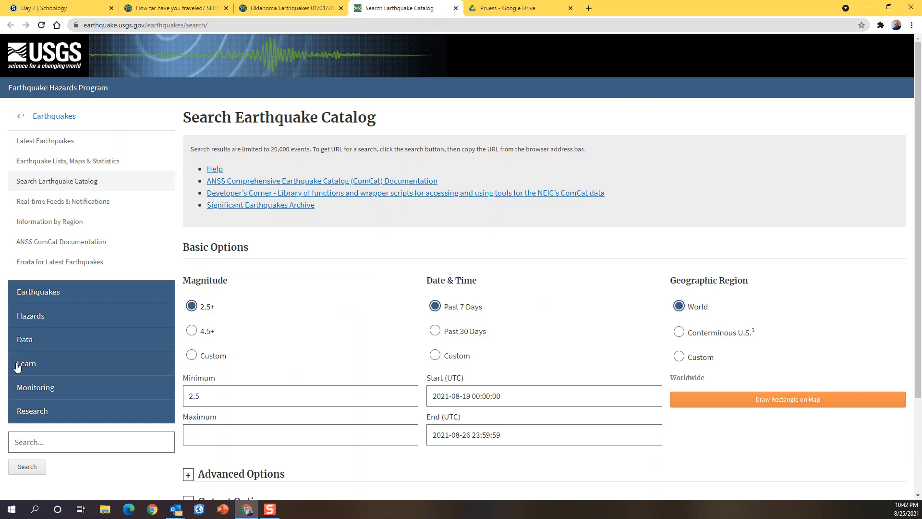
{"action": "scroll", "coordinate": [350, 293], "scroll_direction": "down", "scroll_amount": 3}
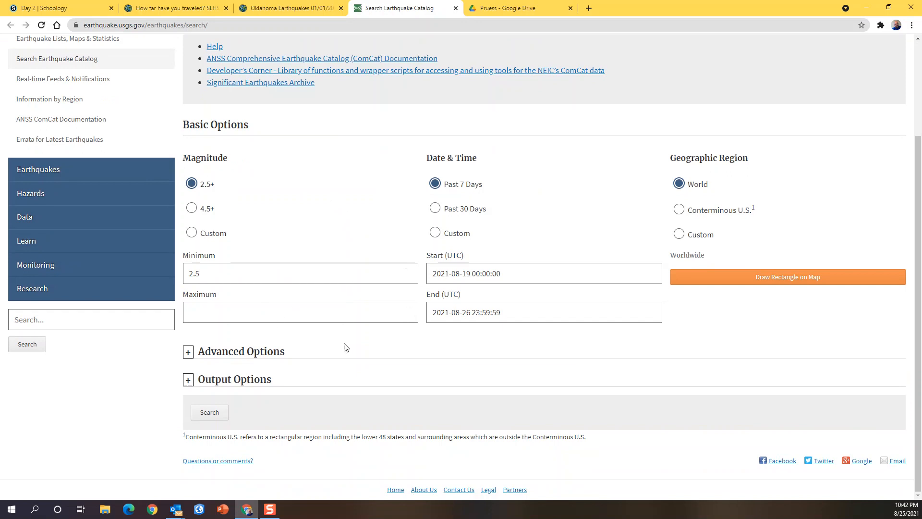
{"action": "scroll", "coordinate": [351, 168], "scroll_direction": "up", "scroll_amount": 1}
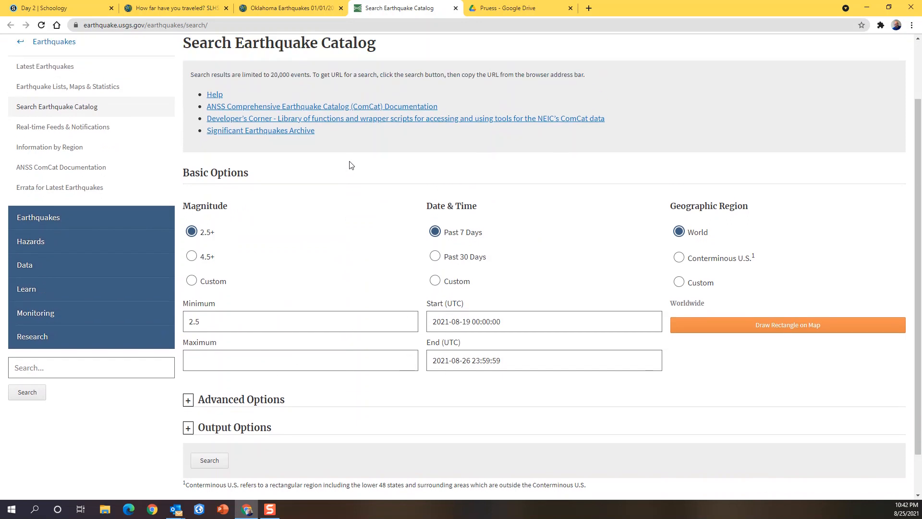
{"action": "scroll", "coordinate": [351, 164], "scroll_direction": "up", "scroll_amount": 2}
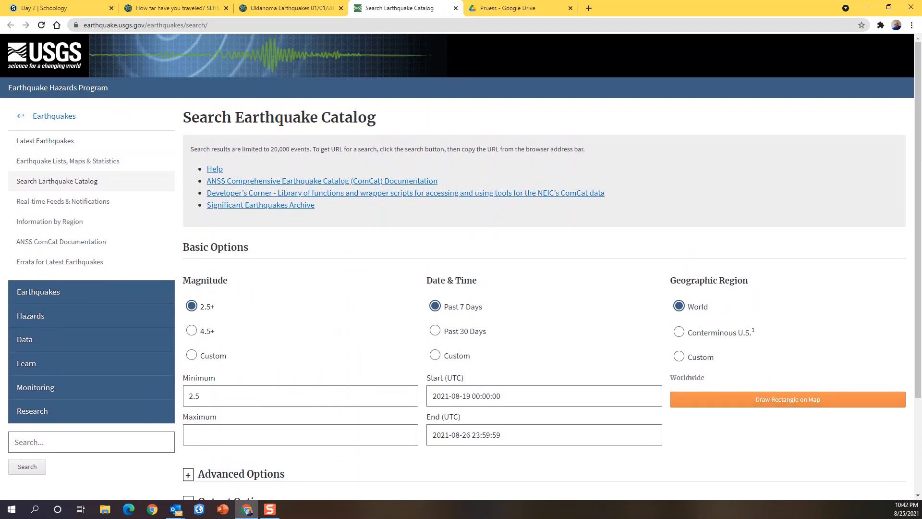
{"action": "scroll", "coordinate": [364, 328], "scroll_direction": "down", "scroll_amount": 2}
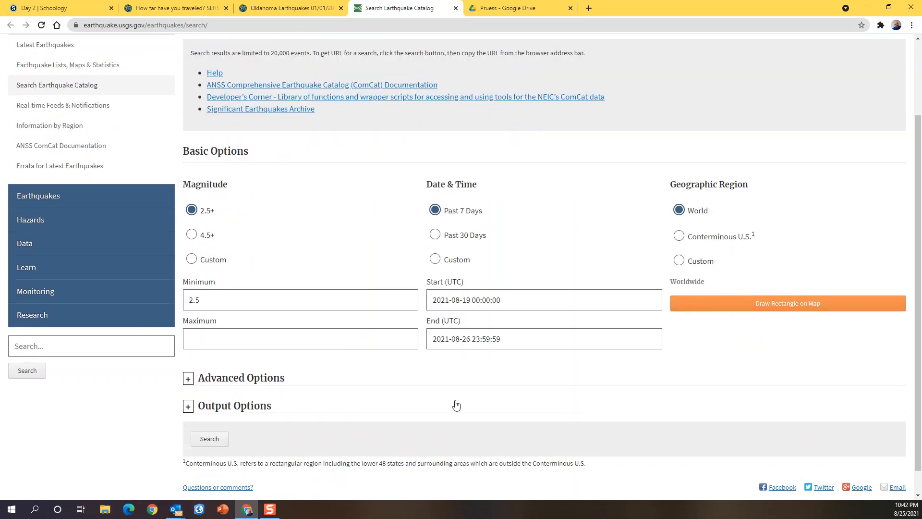
{"action": "scroll", "coordinate": [480, 387], "scroll_direction": "down", "scroll_amount": 1}
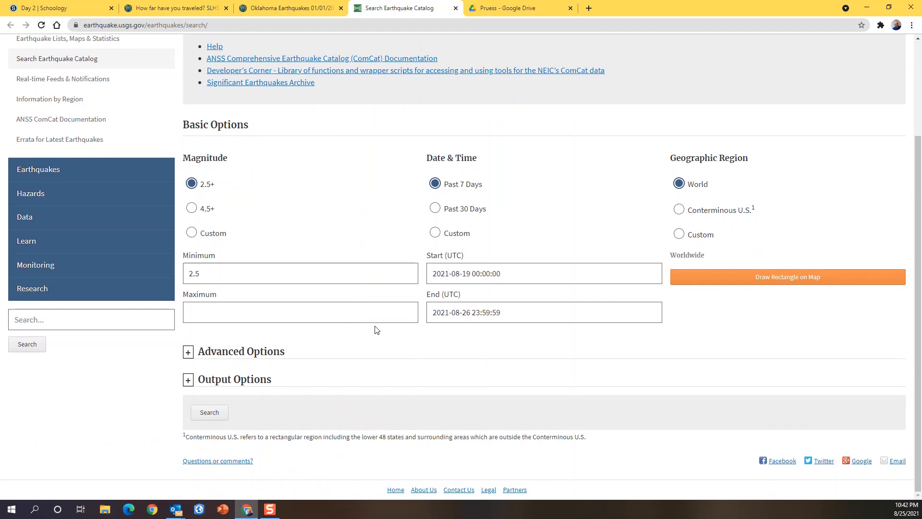
{"action": "scroll", "coordinate": [384, 336], "scroll_direction": "up", "scroll_amount": 3}
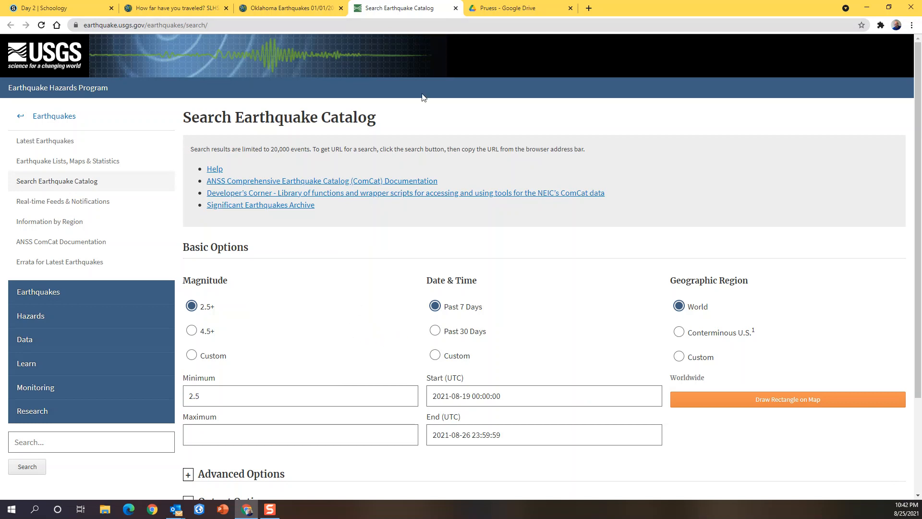
{"action": "left_click", "coordinate": [455, 8]}
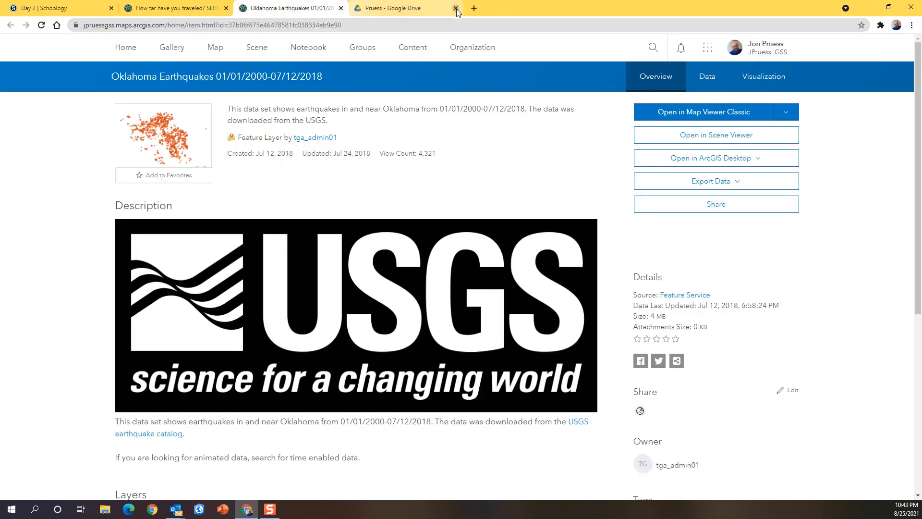
- Return to the web map and close the Oklahoma Earthquakes attribute table
{"action": "left_click", "coordinate": [208, 52]}
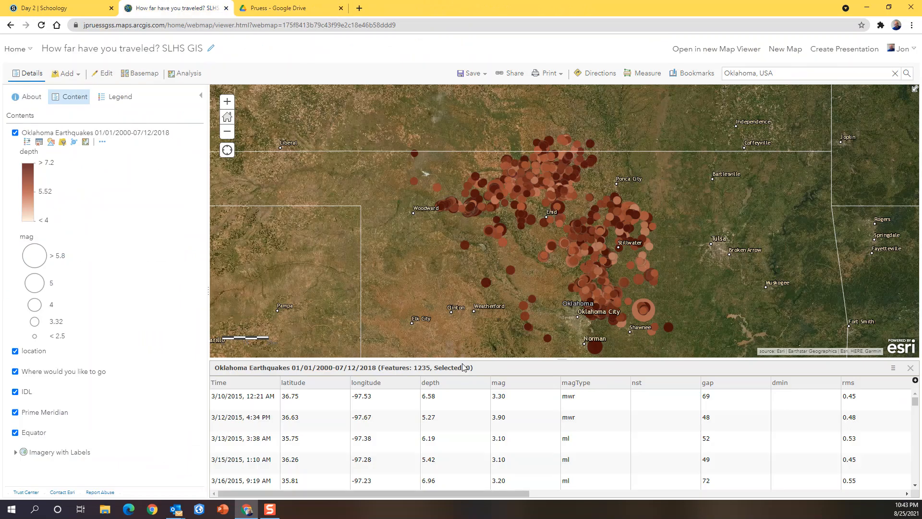
{"action": "left_click_drag", "start_coordinate": [562, 359], "coordinate": [562, 379]}
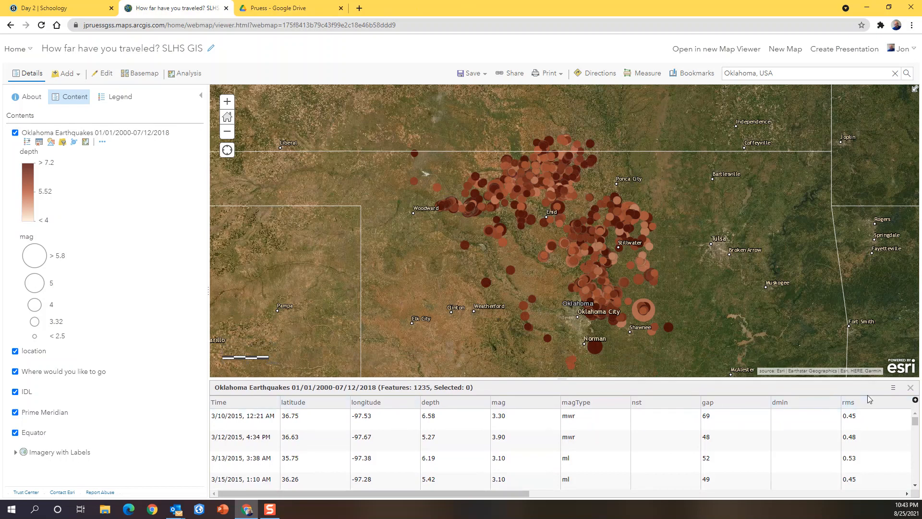
{"action": "left_click", "coordinate": [909, 388]}
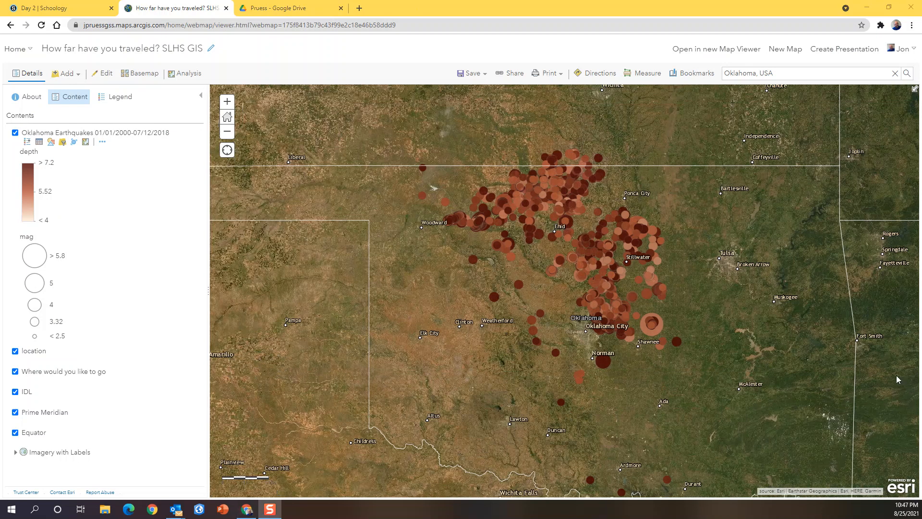
- Search ArcGIS Online layers for "Virginia Earthquakes", add CVPDC_HMP_VA_earthquake to the map, and return to the map contents
{"action": "left_click", "coordinate": [78, 77]}
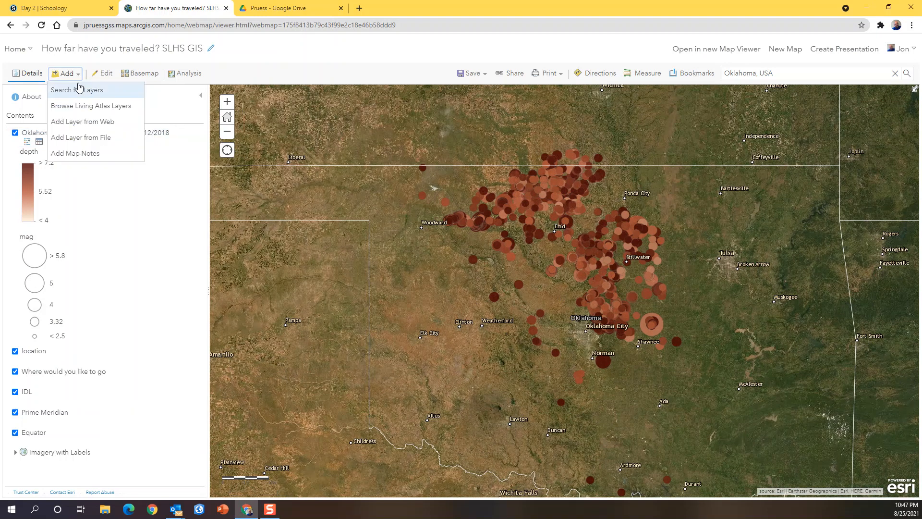
{"action": "left_click", "coordinate": [78, 92]}
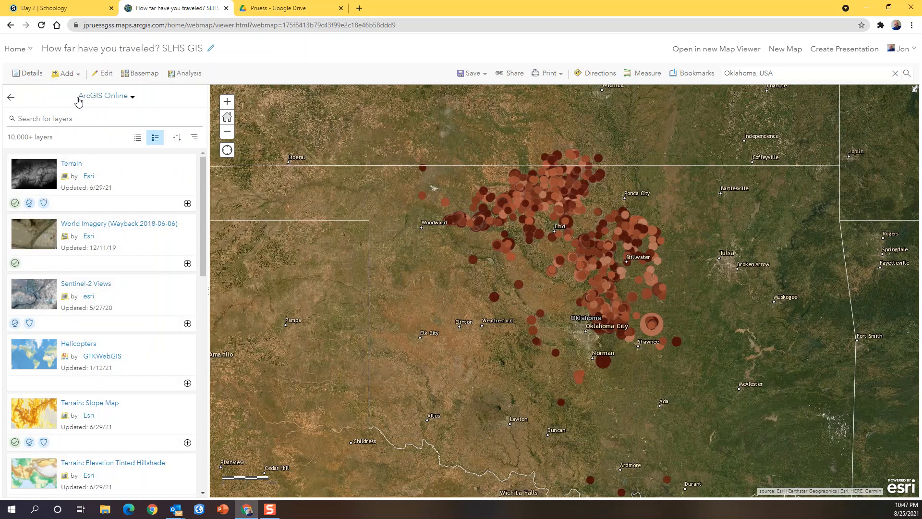
{"action": "left_click", "coordinate": [80, 118]}
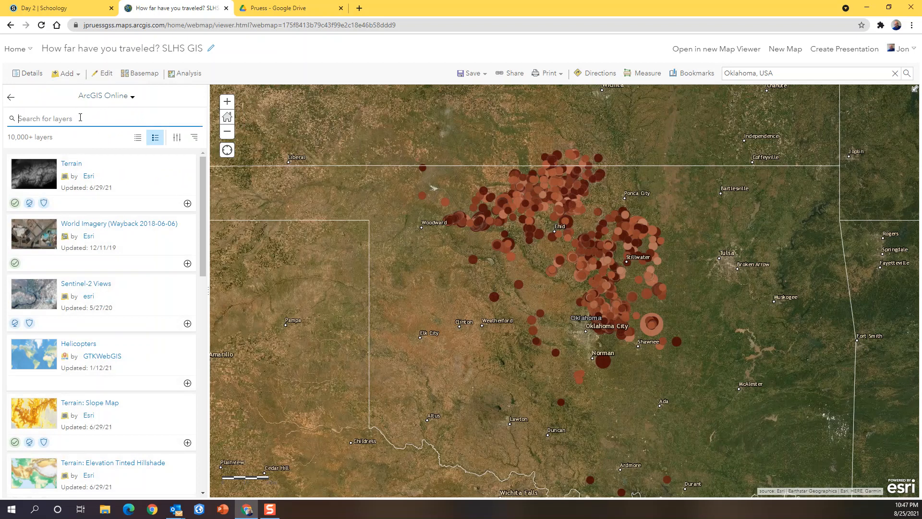
{"action": "type", "text": "Virgin"}
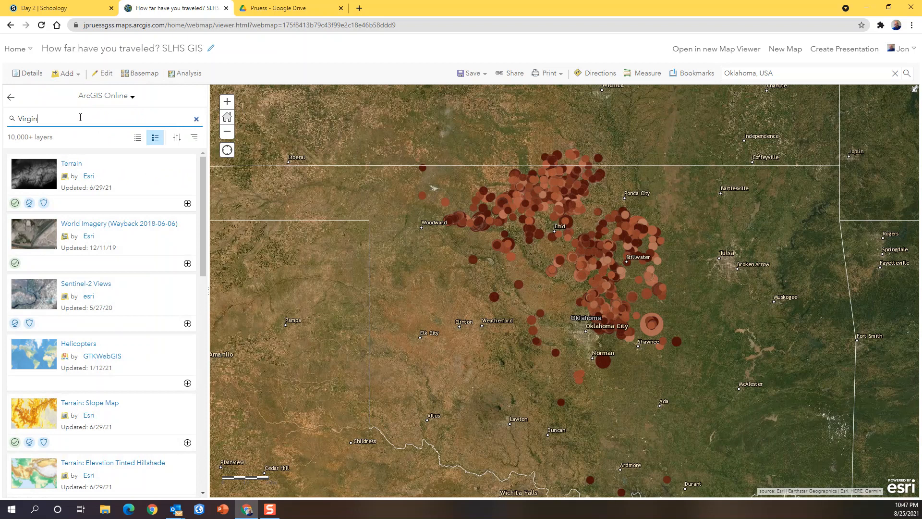
{"action": "type", "text": "ia Earthquakes"}
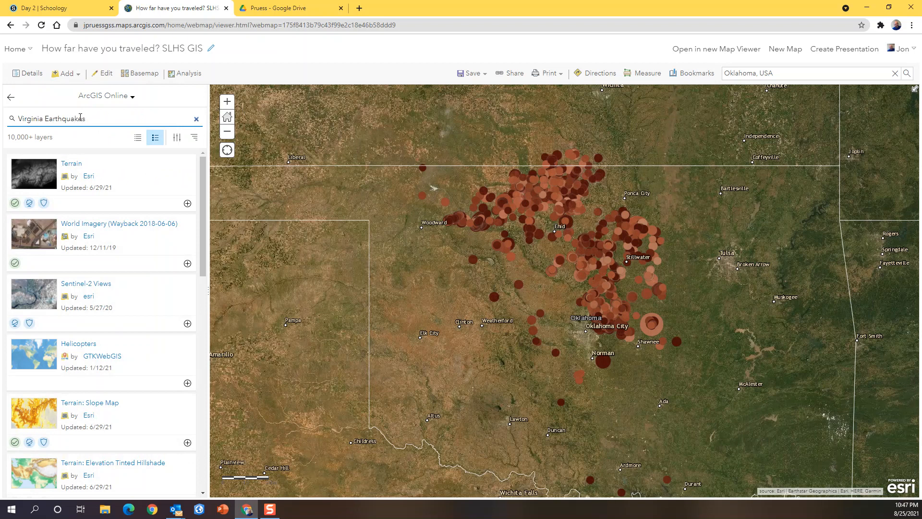
{"action": "key", "text": "Return"}
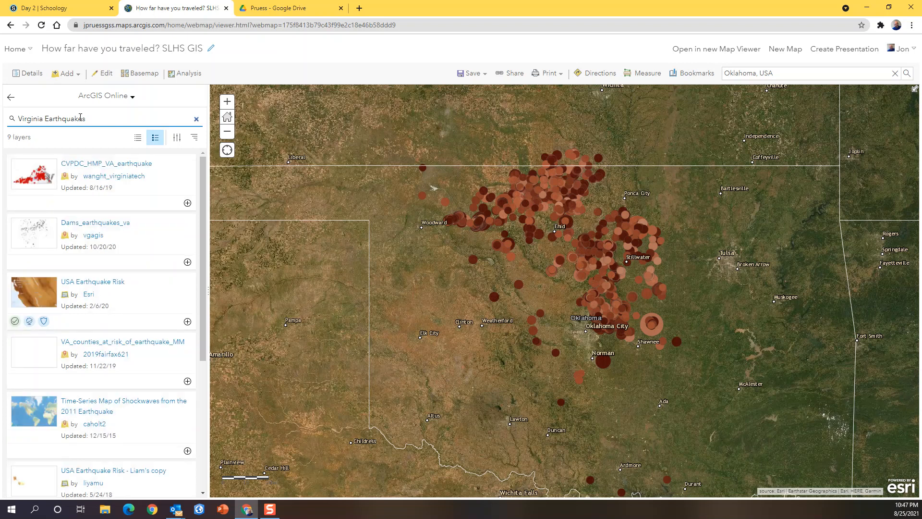
{"action": "left_click", "coordinate": [187, 204]}
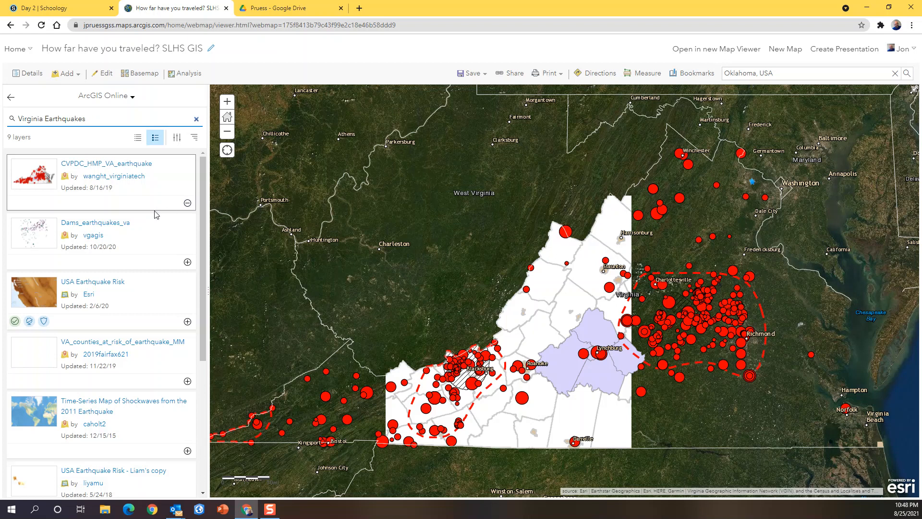
{"action": "left_click", "coordinate": [10, 98]}
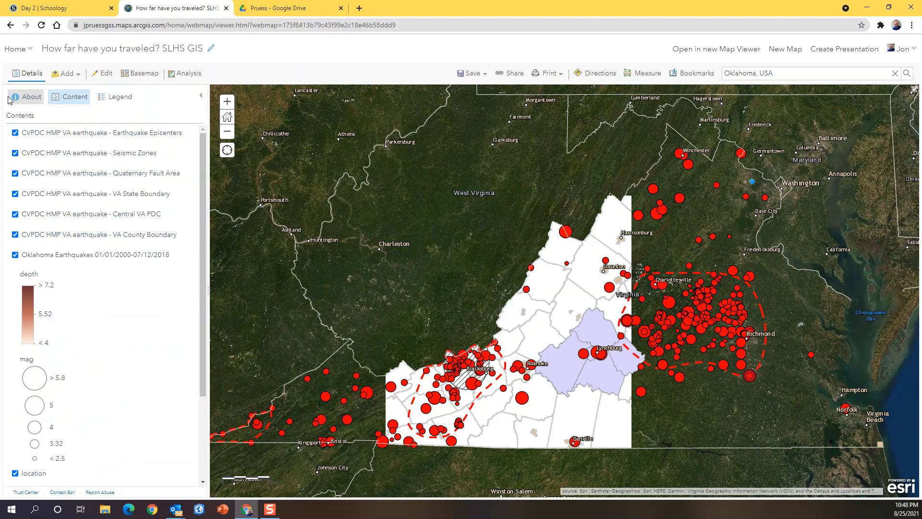
- Hide the CVPDC Seismic Zones, Quaternary Fault Area, VA State Boundary, Central VA PDC and VA County Boundary layers, keeping Earthquake Epicenters on
{"action": "mouse_move", "coordinate": [21, 154]}
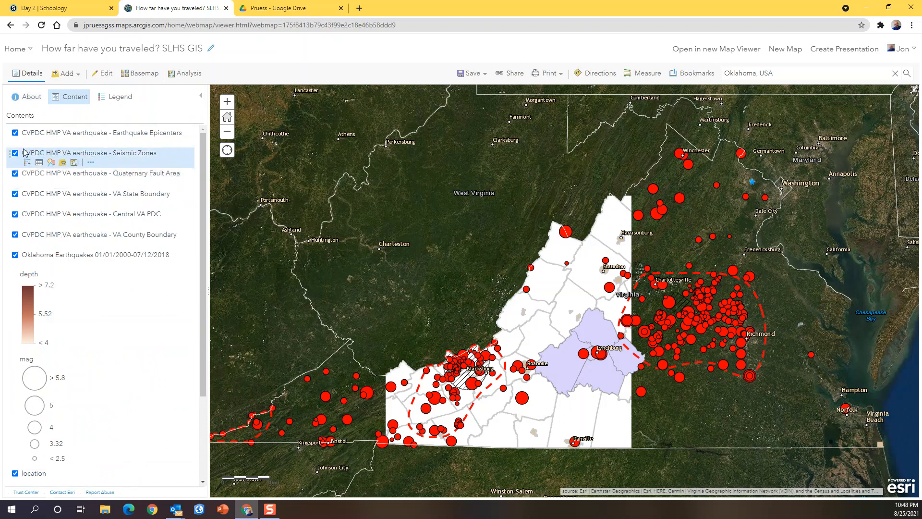
{"action": "left_click", "coordinate": [14, 153]}
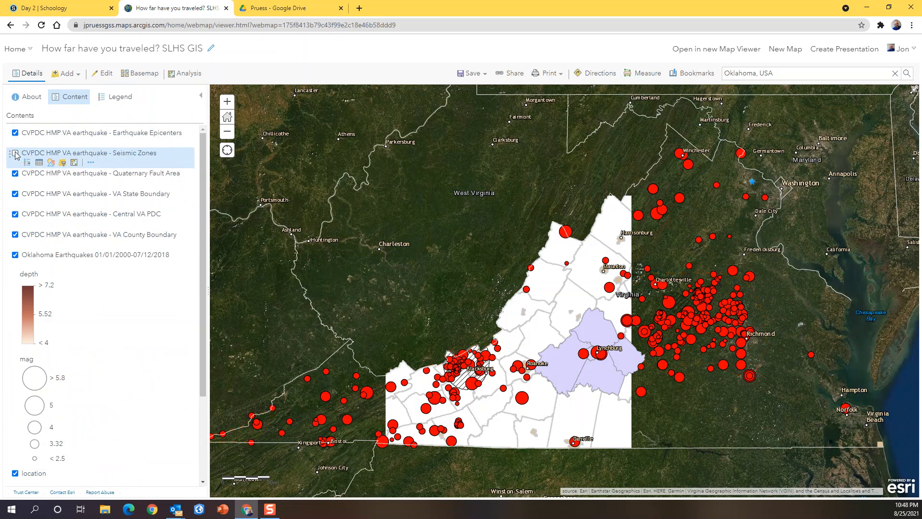
{"action": "left_click", "coordinate": [15, 152]}
{"action": "left_click", "coordinate": [15, 152]}
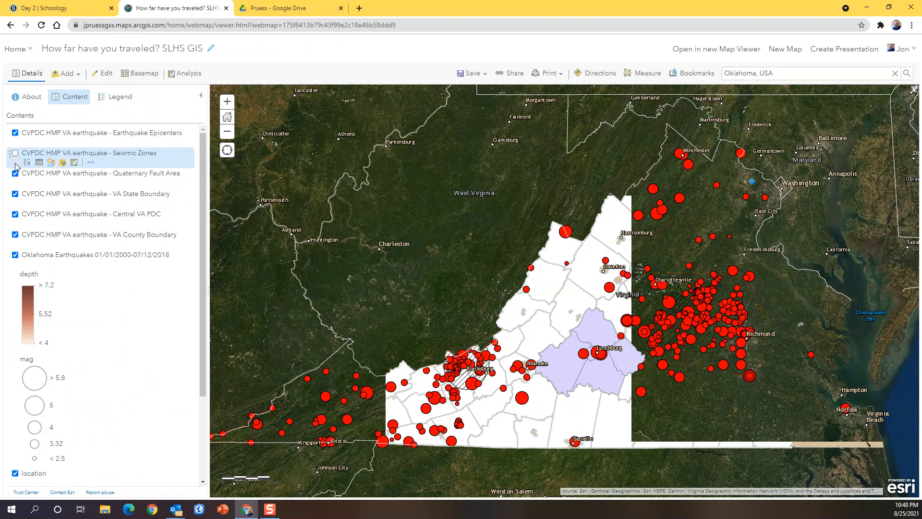
{"action": "left_click", "coordinate": [15, 173]}
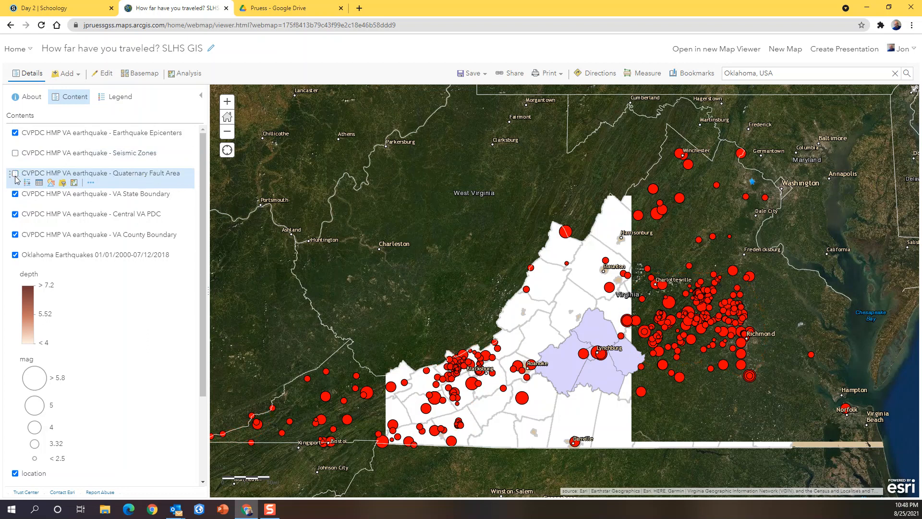
{"action": "left_click", "coordinate": [14, 194]}
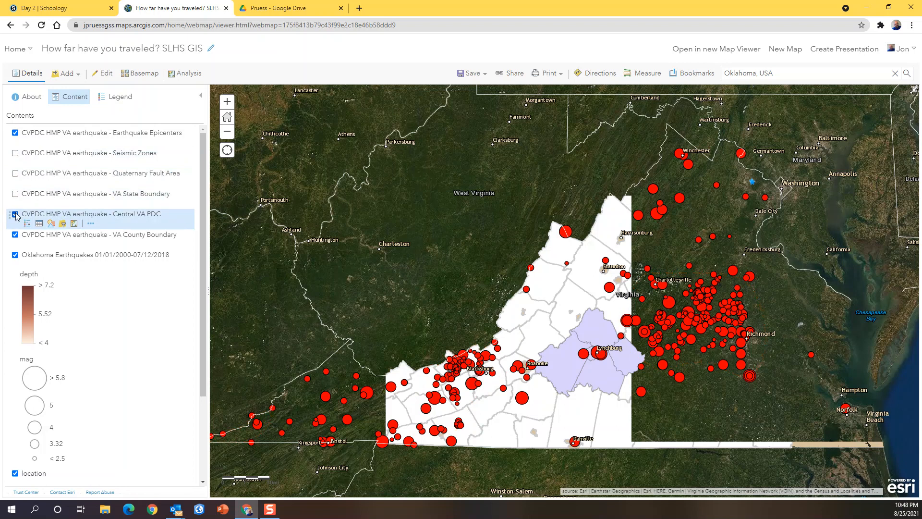
{"action": "left_click", "coordinate": [15, 215]}
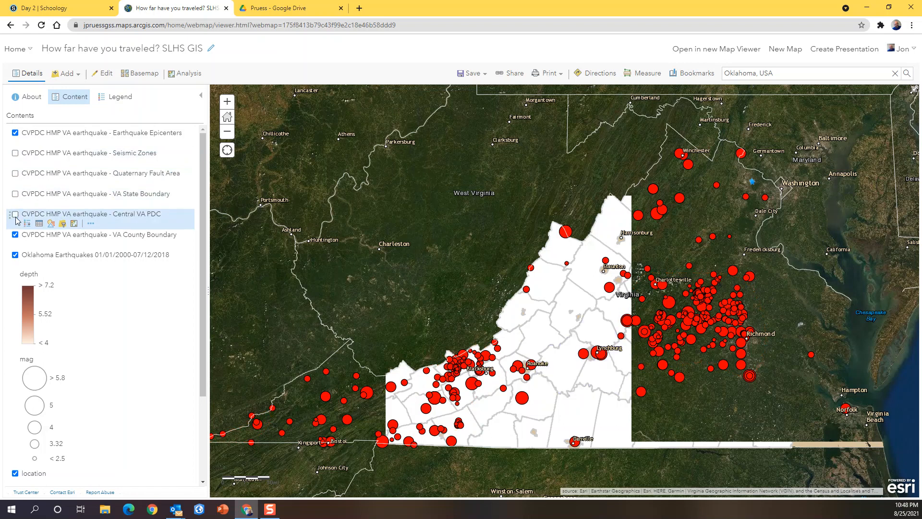
{"action": "left_click", "coordinate": [16, 235]}
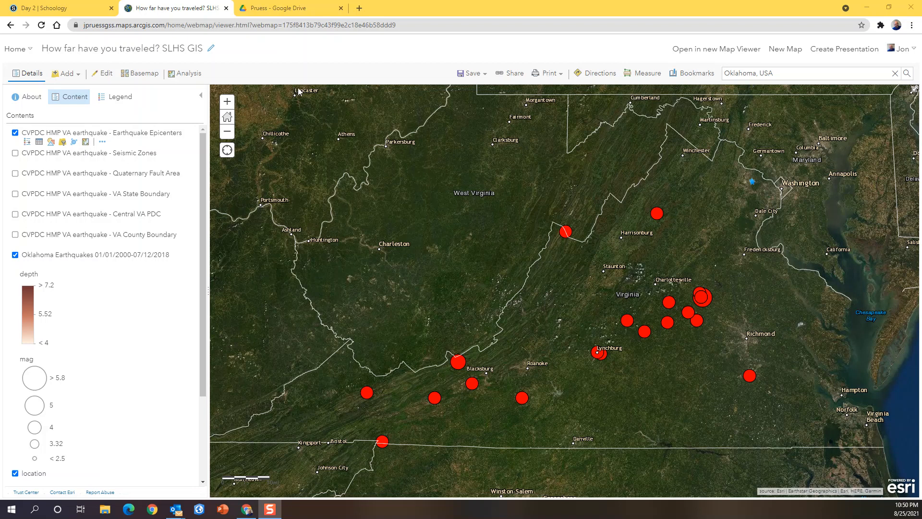
- Begin saving the map as a copy titled "Fun with Earthquakes" and replace its existing tag with Earthquakes
{"action": "left_click", "coordinate": [485, 74]}
{"action": "left_click", "coordinate": [470, 105]}
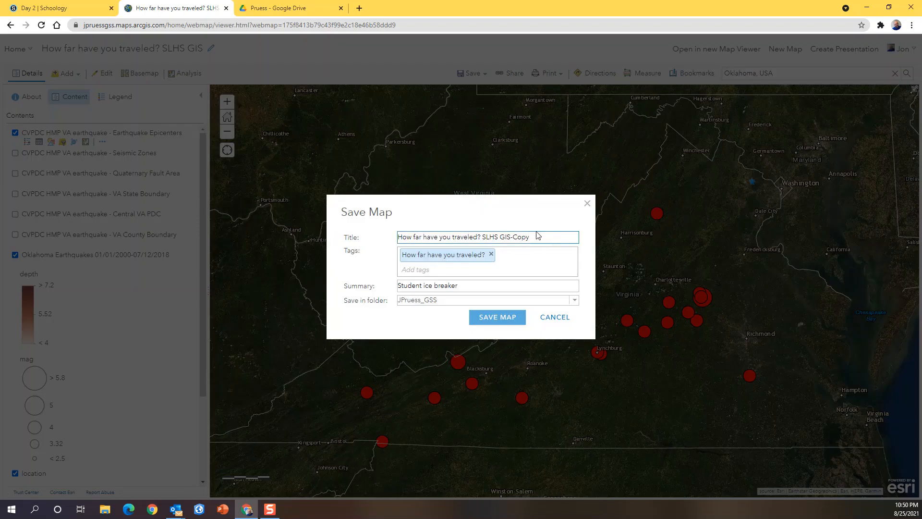
{"action": "left_click_drag", "start_coordinate": [534, 237], "coordinate": [385, 242]}
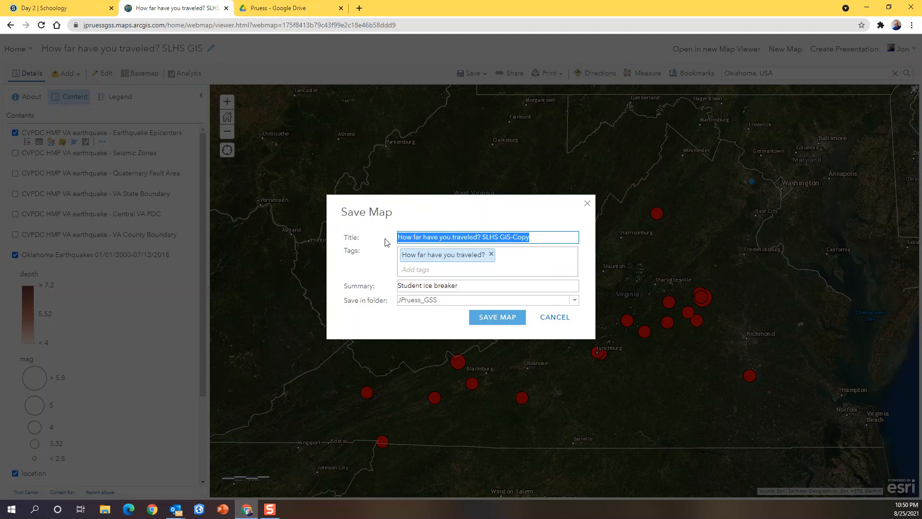
{"action": "type", "text": "Fun with "}
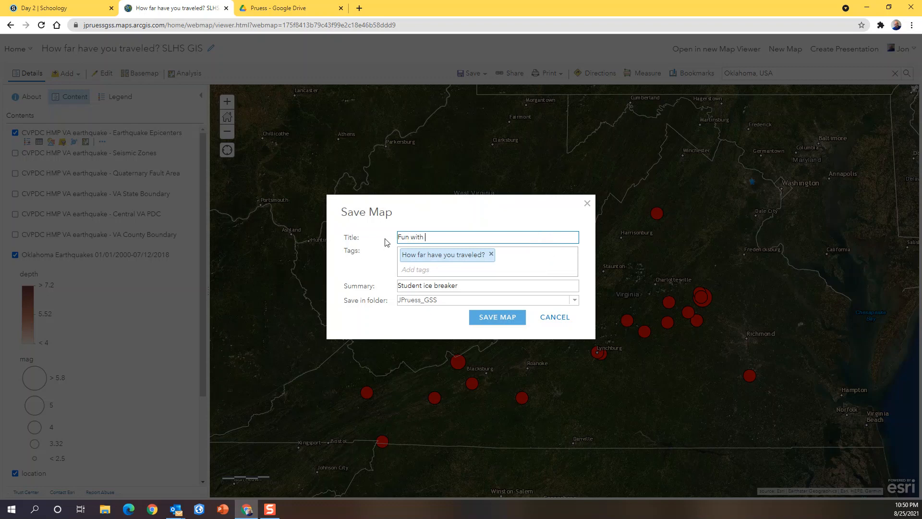
{"action": "type", "text": "Earthquakes"}
{"action": "left_click", "coordinate": [491, 255]}
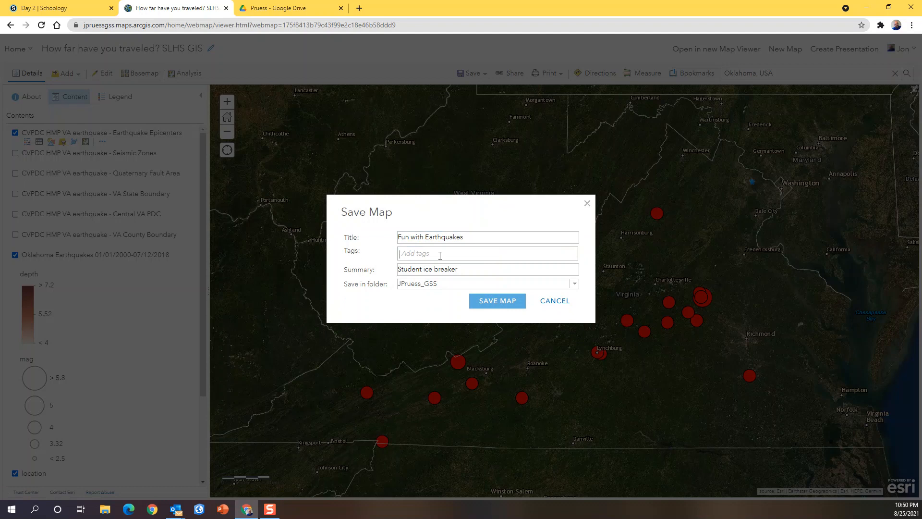
{"action": "type", "text": "Earth"}
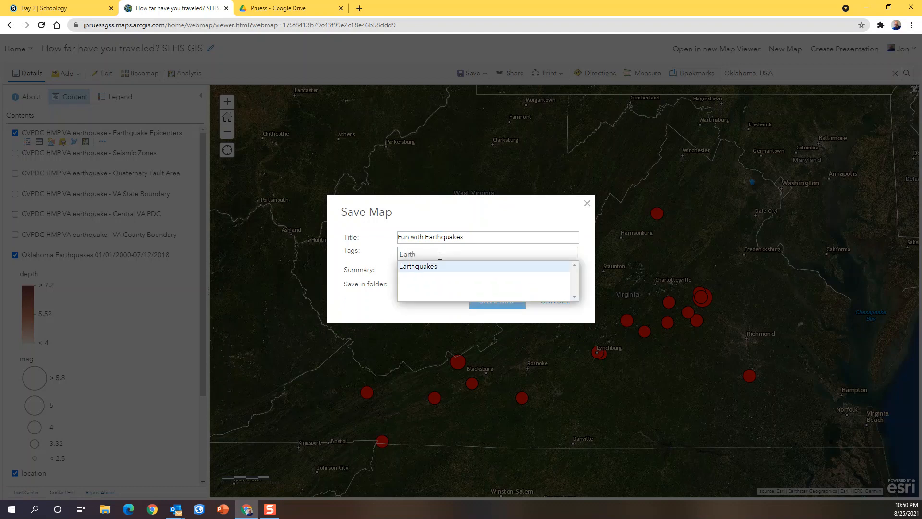
{"action": "left_click", "coordinate": [438, 266]}
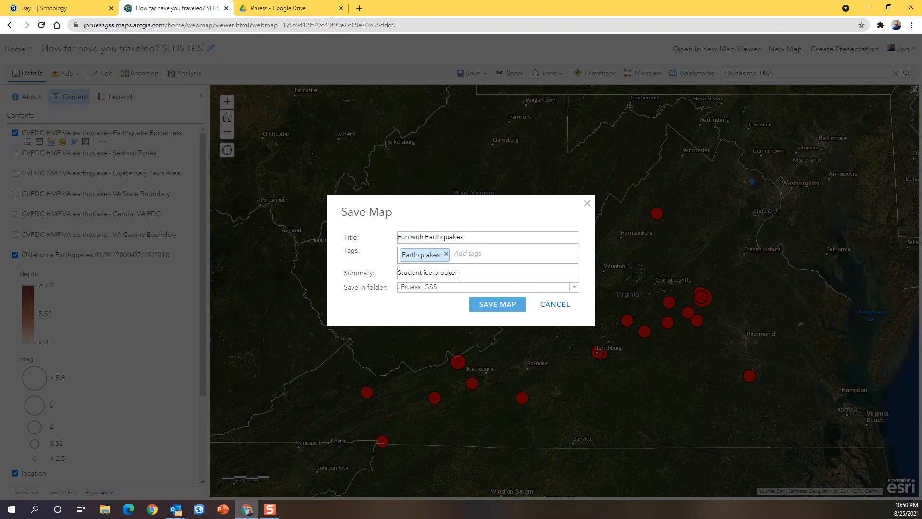
- Set the map copy's summary to "ArcGIS Online basic skills" and save it in the 1st Quarter folder
{"action": "left_click_drag", "start_coordinate": [459, 275], "coordinate": [388, 279]}
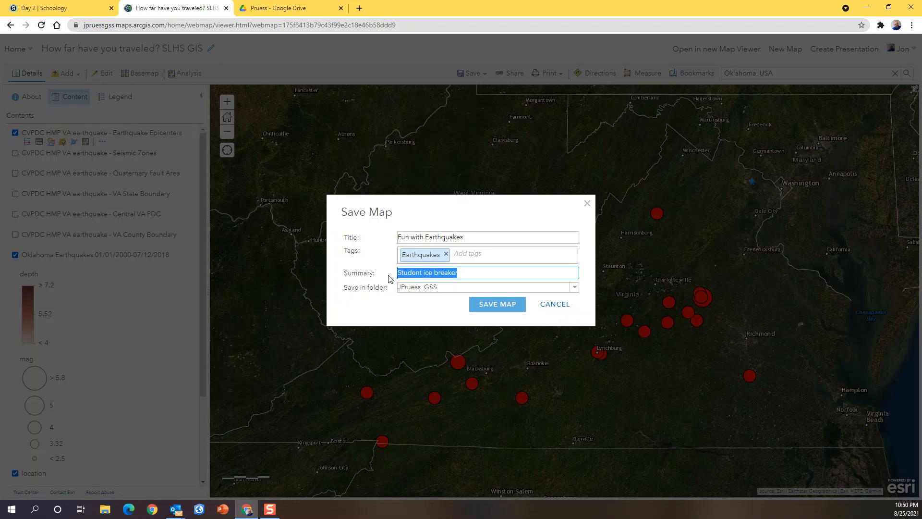
{"action": "type", "text": "Arc"}
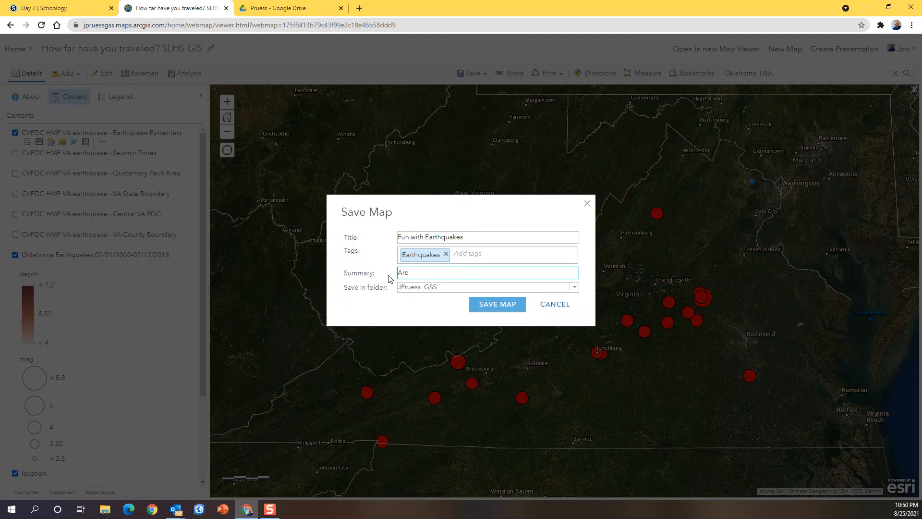
{"action": "type", "text": "GIS Online basic skills"}
{"action": "left_click", "coordinate": [574, 288]}
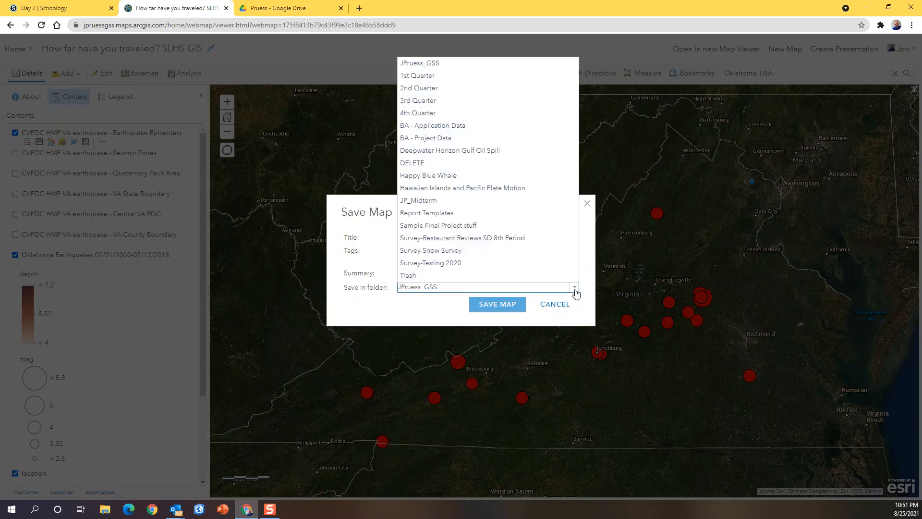
{"action": "left_click", "coordinate": [422, 81]}
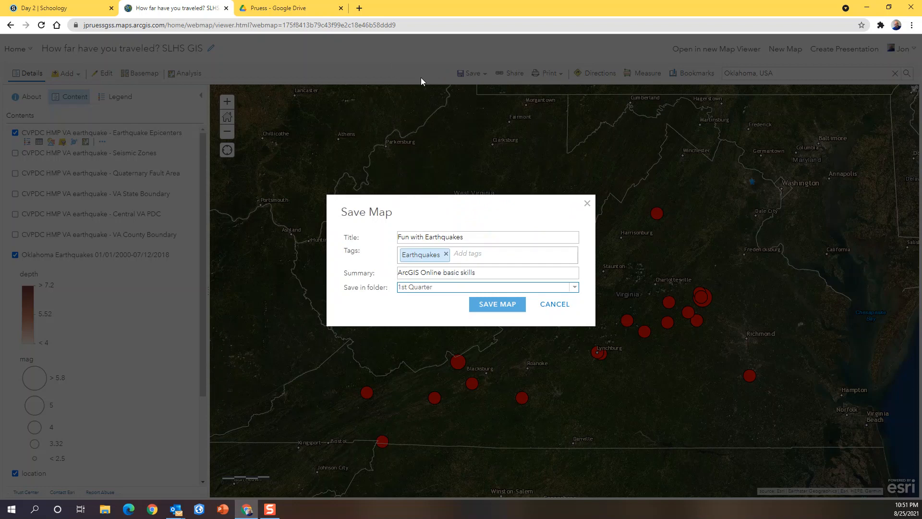
{"action": "left_click", "coordinate": [488, 304]}
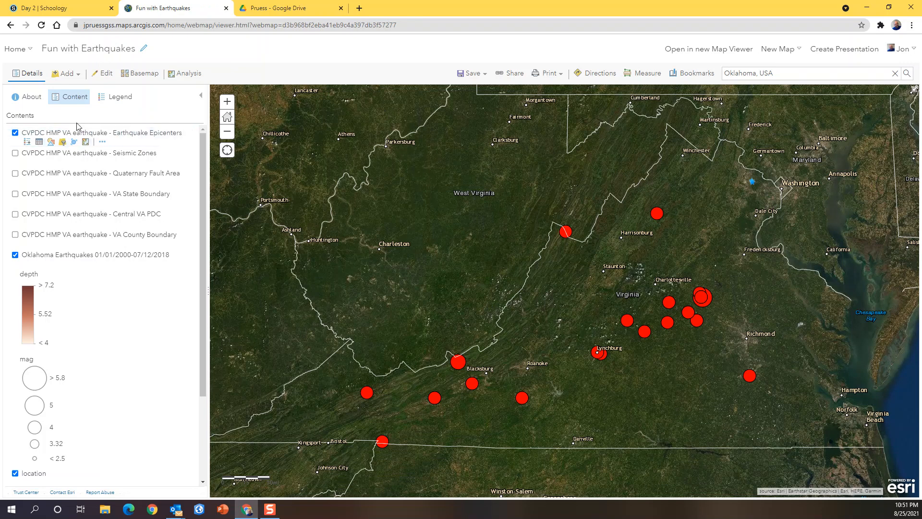
- Go to the content page, dismiss the What's new notice, and show the items in the 1st Quarter folder
{"action": "left_click", "coordinate": [31, 54]}
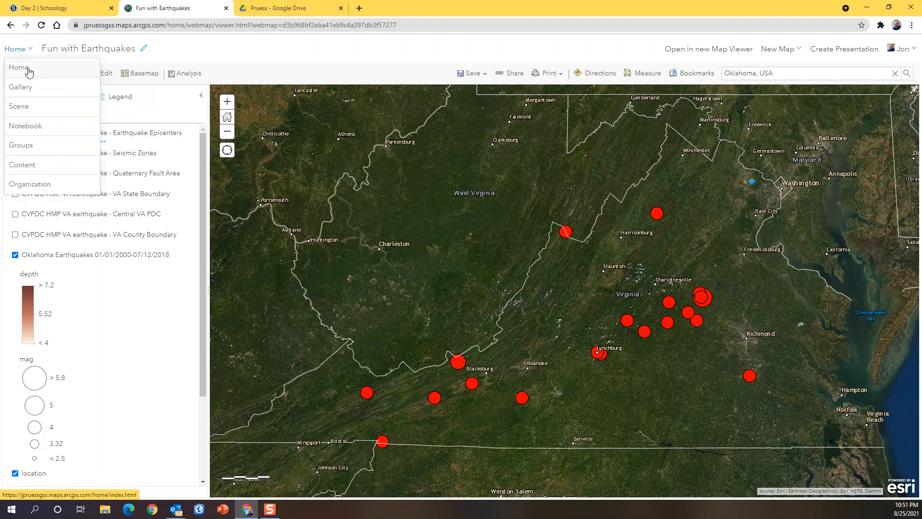
{"action": "left_click", "coordinate": [30, 167]}
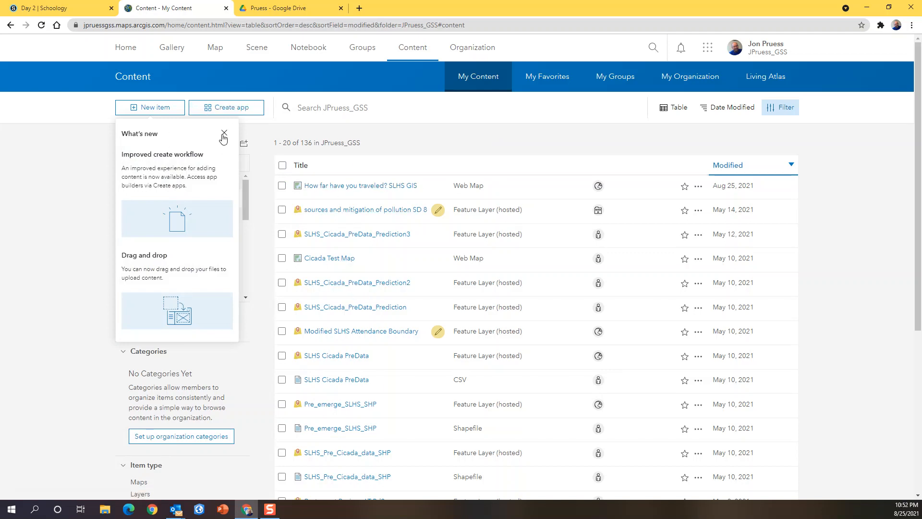
{"action": "left_click", "coordinate": [224, 134]}
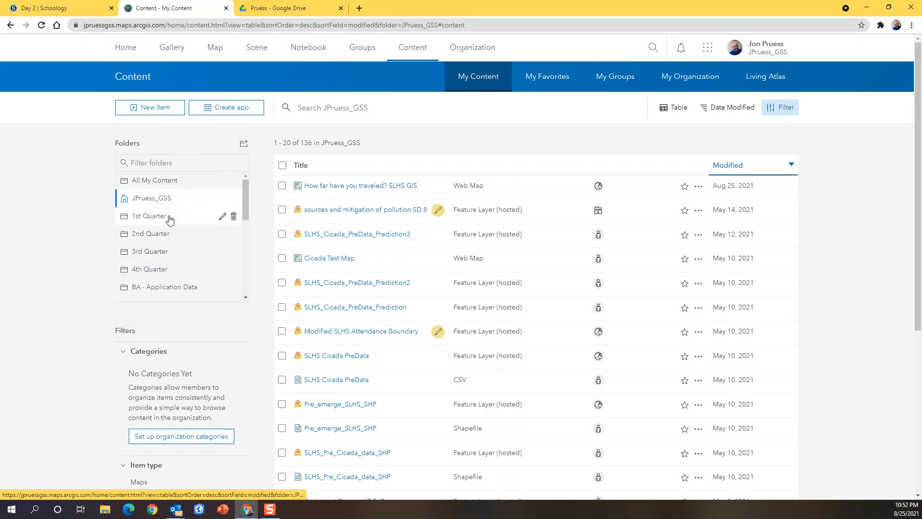
{"action": "left_click", "coordinate": [156, 217]}
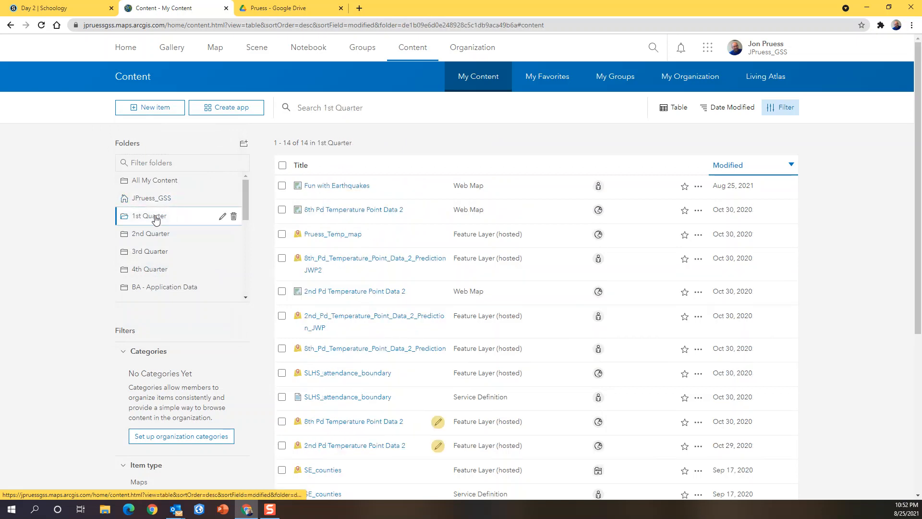